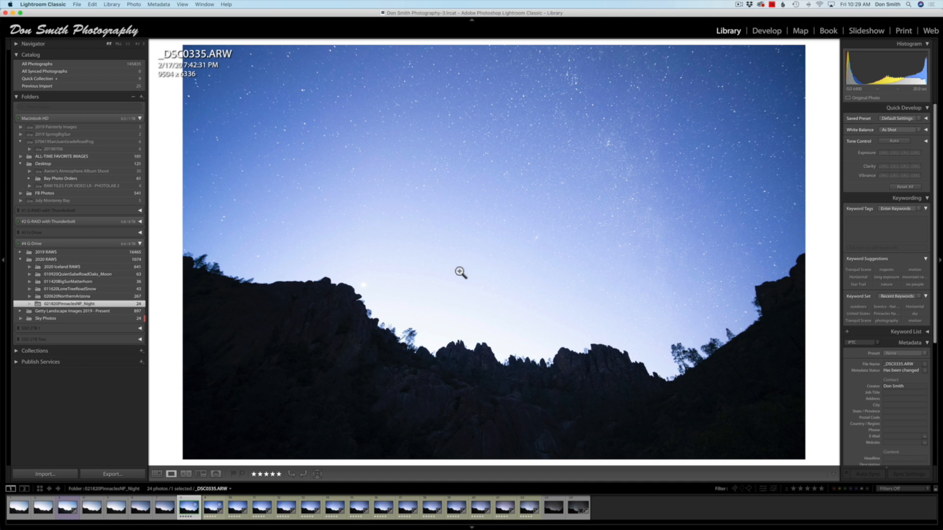
# Step: Open _DSC0335.ARW for developing, set its white balance to Daylight and lower the exposure to -1.75
pyautogui.click(766, 31)
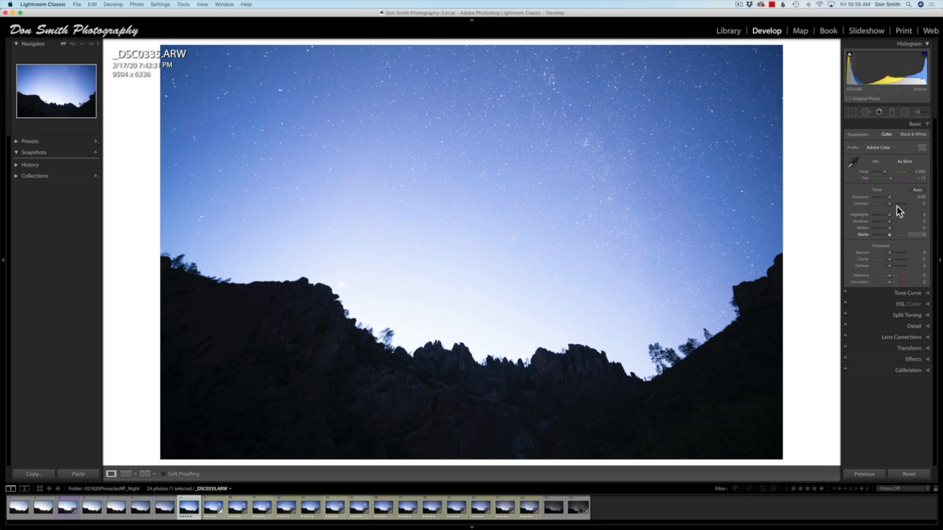
pyautogui.click(909, 163)
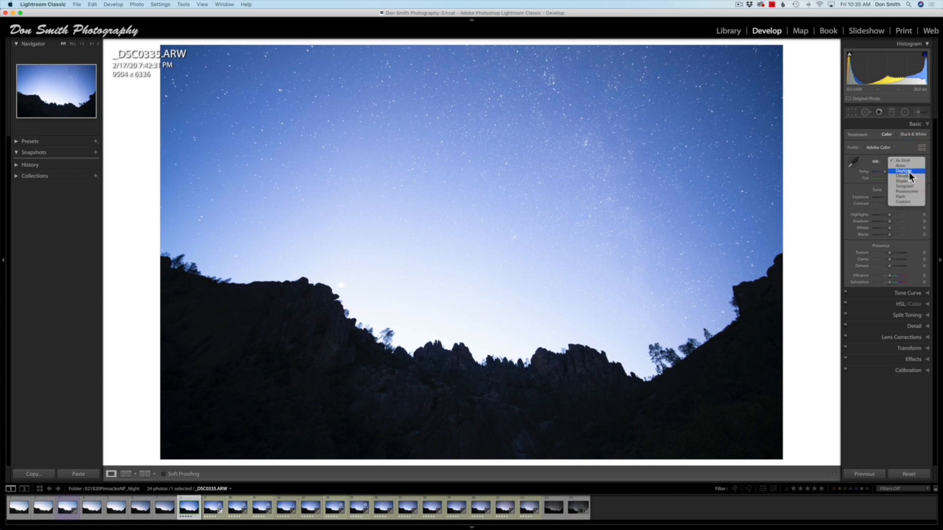
pyautogui.click(908, 172)
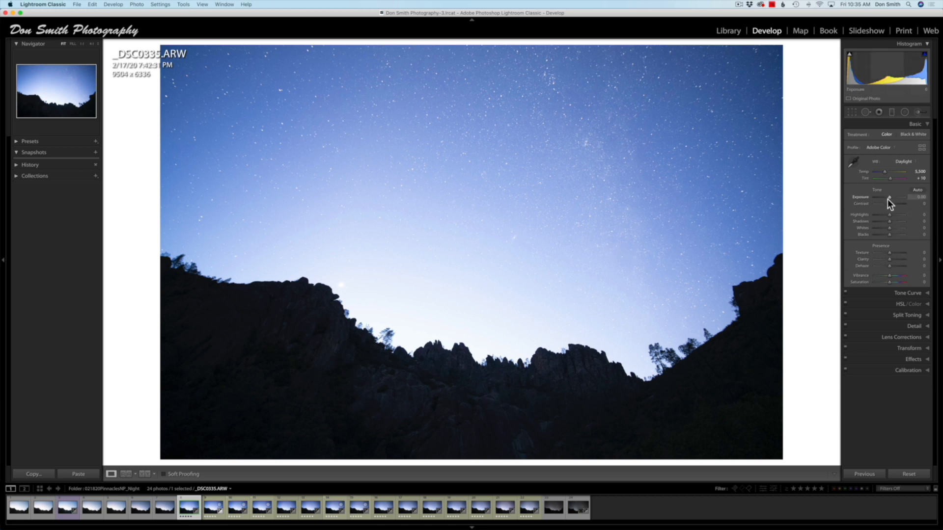
pyautogui.moveTo(888, 198); pyautogui.dragTo(882, 200)
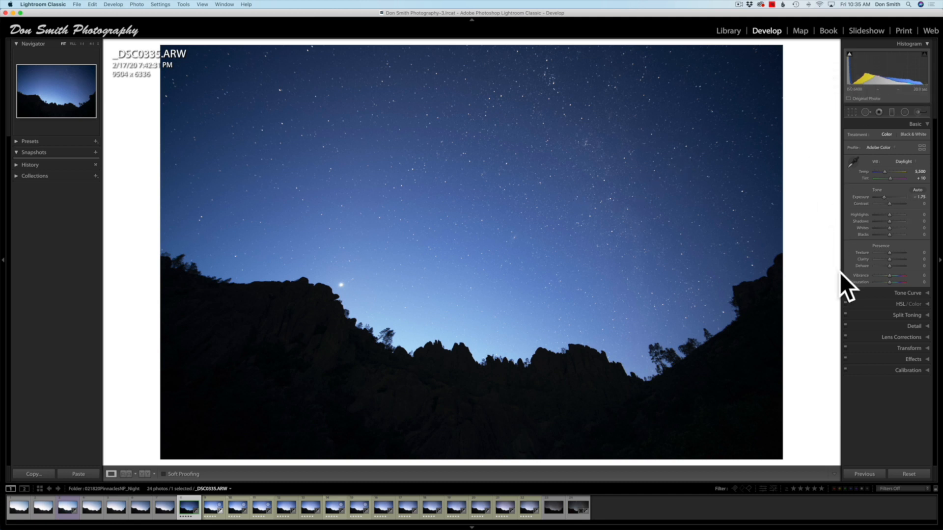
# Step: Set Whites to +27 while checking the clipping preview, and raise Shadows to +72
pyautogui.keyDown('alt'); pyautogui.click(889, 229); pyautogui.keyUp('alt')
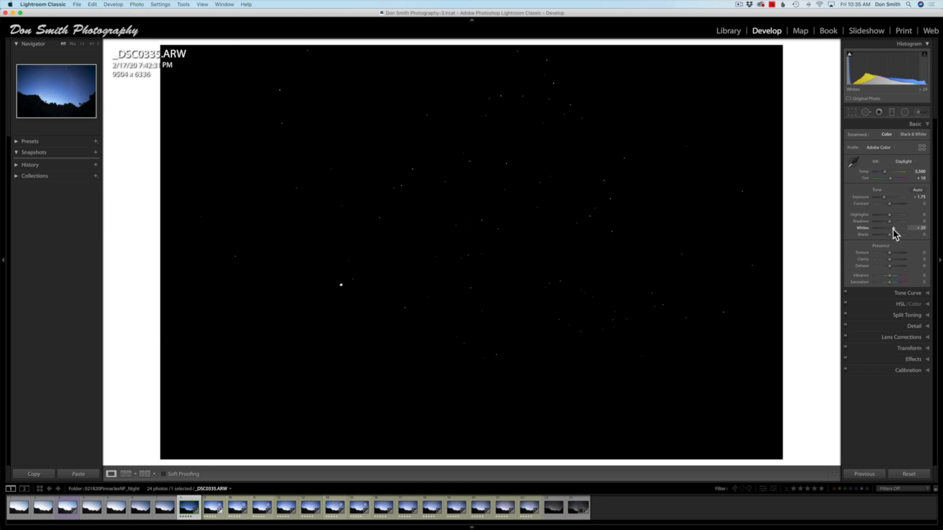
pyautogui.moveTo(893, 229)
pyautogui.mouseDown()
pyautogui.moveTo(900, 230)
pyautogui.moveTo(892, 232)
pyautogui.mouseUp()
pyautogui.moveTo(892, 232); pyautogui.dragTo(888, 235)
pyautogui.press('alt')
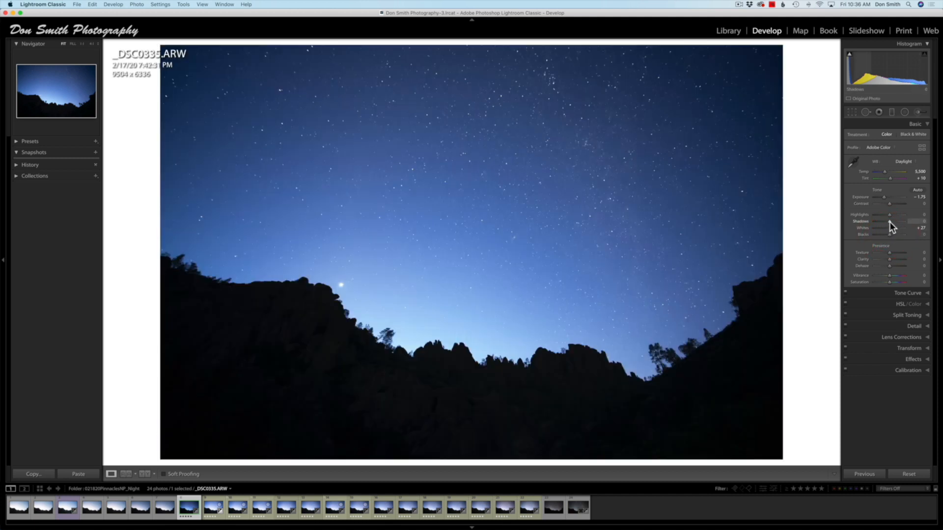
pyautogui.moveTo(889, 222)
pyautogui.mouseDown()
pyautogui.moveTo(910, 225)
pyautogui.moveTo(892, 224)
pyautogui.moveTo(900, 223)
pyautogui.mouseUp()
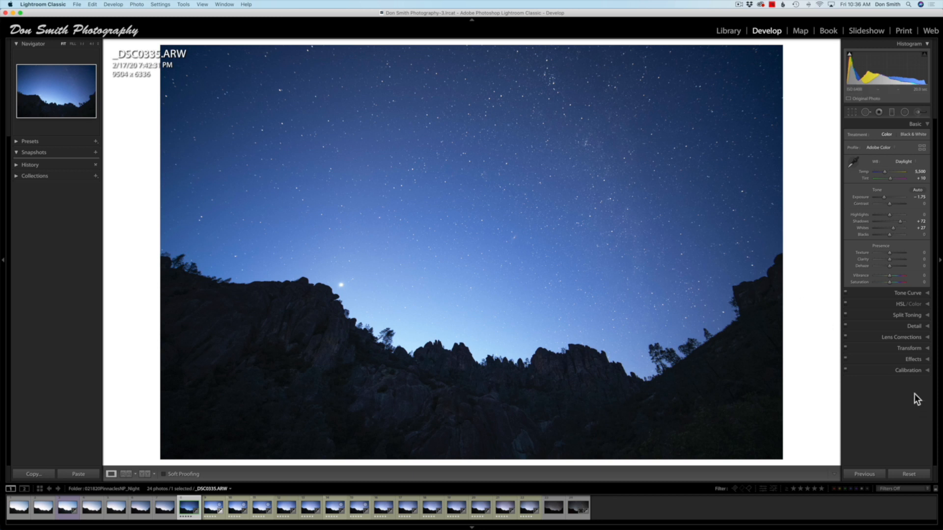
# Step: Enable lens profile corrections with the Sony FE make and the Sony FE 12-24mm F4 G lens model
pyautogui.click(877, 338)
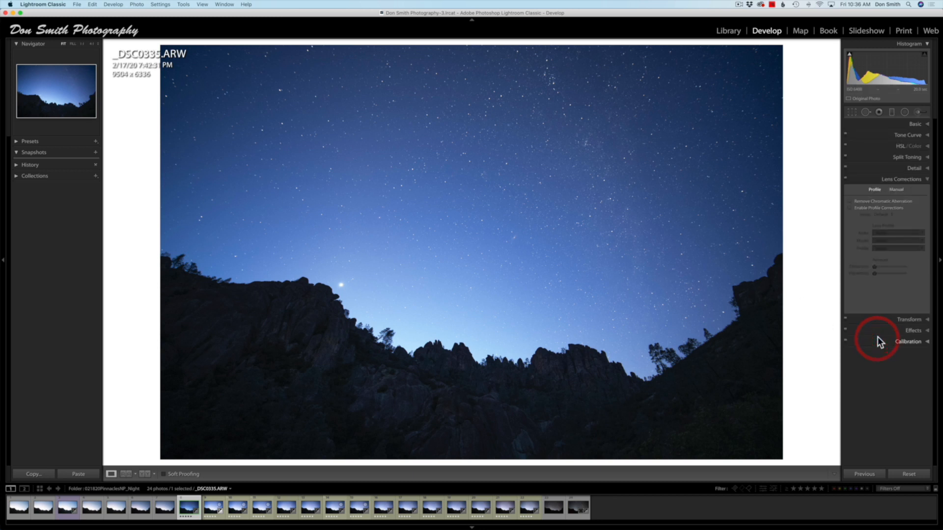
pyautogui.click(849, 208)
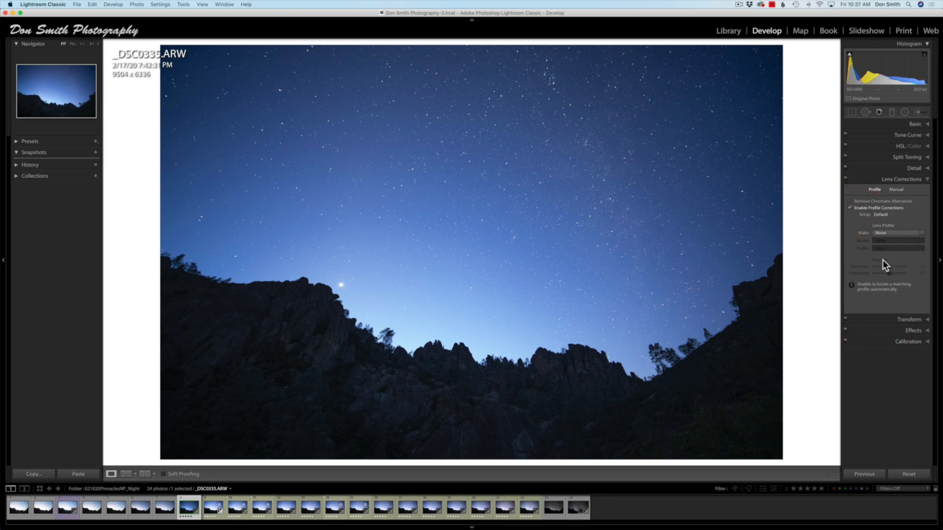
pyautogui.click(903, 232)
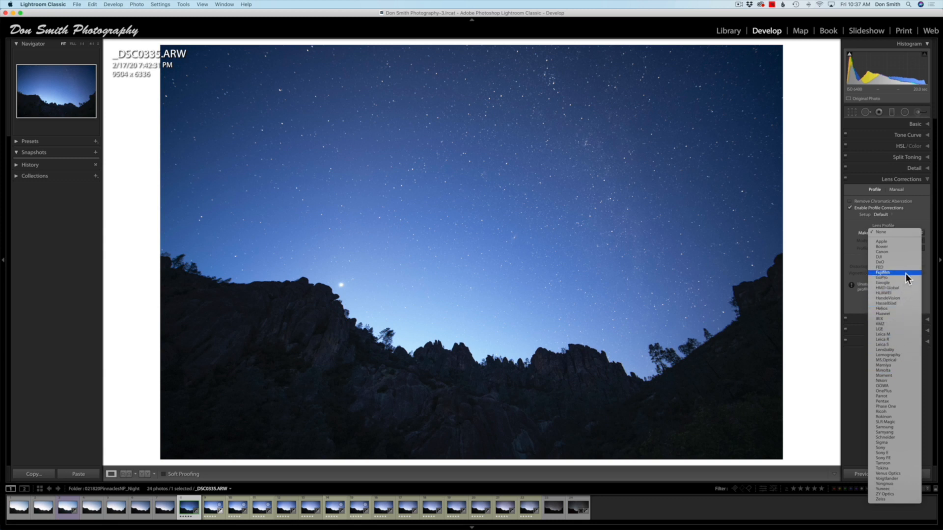
pyautogui.click(820, 268)
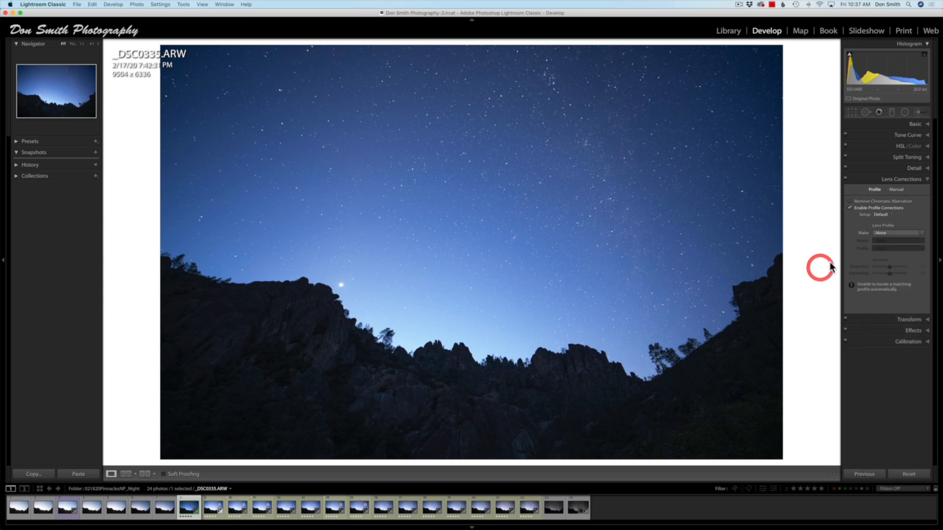
pyautogui.click(914, 235)
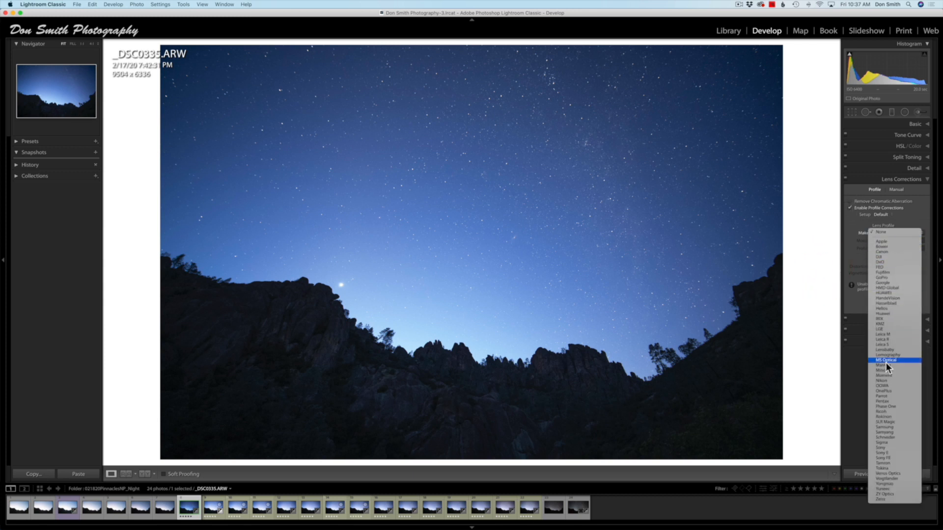
pyautogui.click(892, 457)
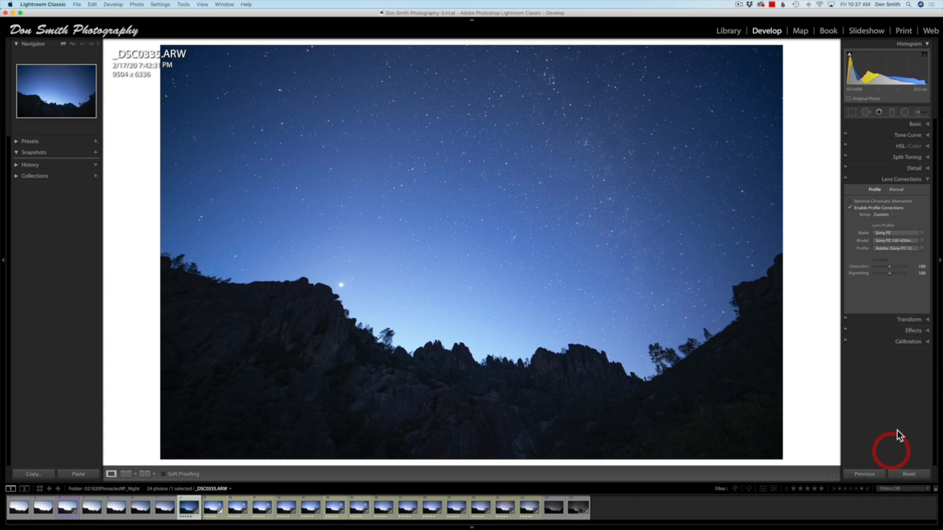
pyautogui.click(900, 241)
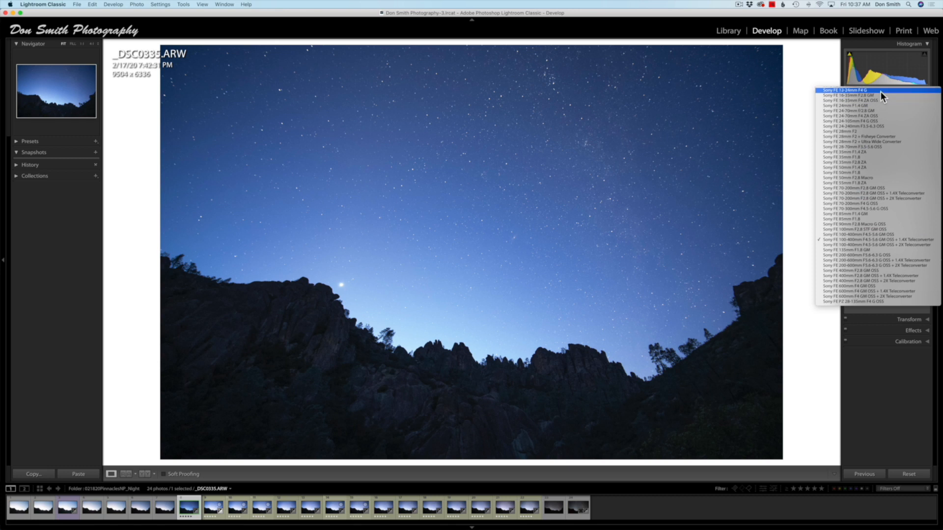
pyautogui.click(880, 91)
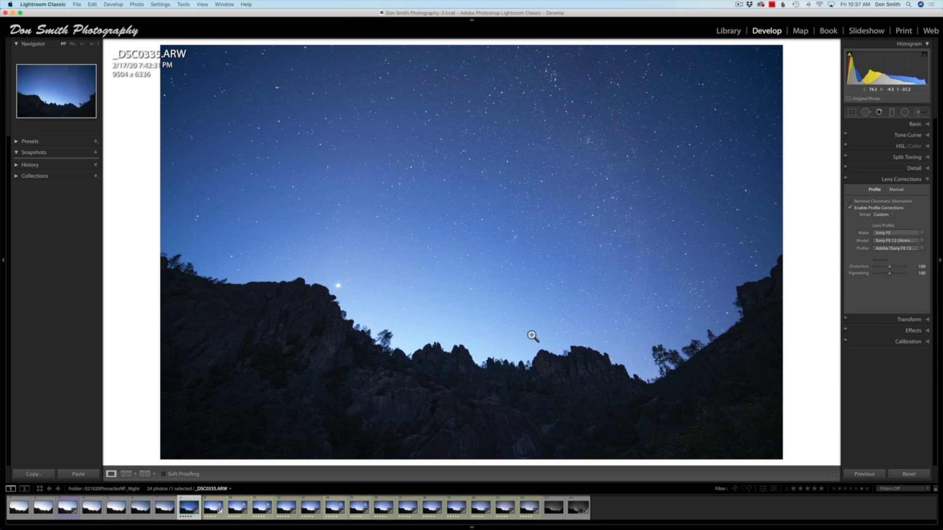
# Step: Lower Highlights to -100 and raise Whites to +36, keeping Shadows at +72
pyautogui.click(872, 125)
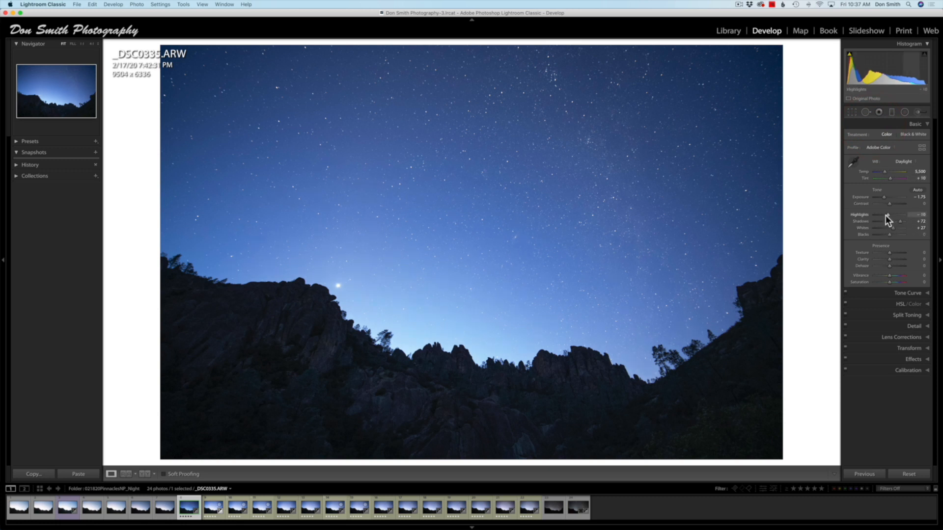
pyautogui.moveTo(885, 215); pyautogui.dragTo(867, 215)
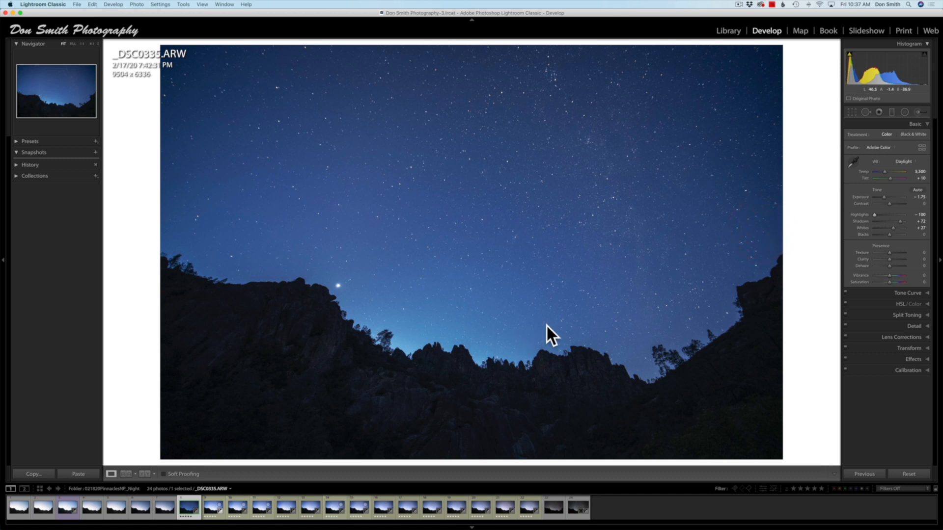
pyautogui.moveTo(873, 216); pyautogui.dragTo(842, 222)
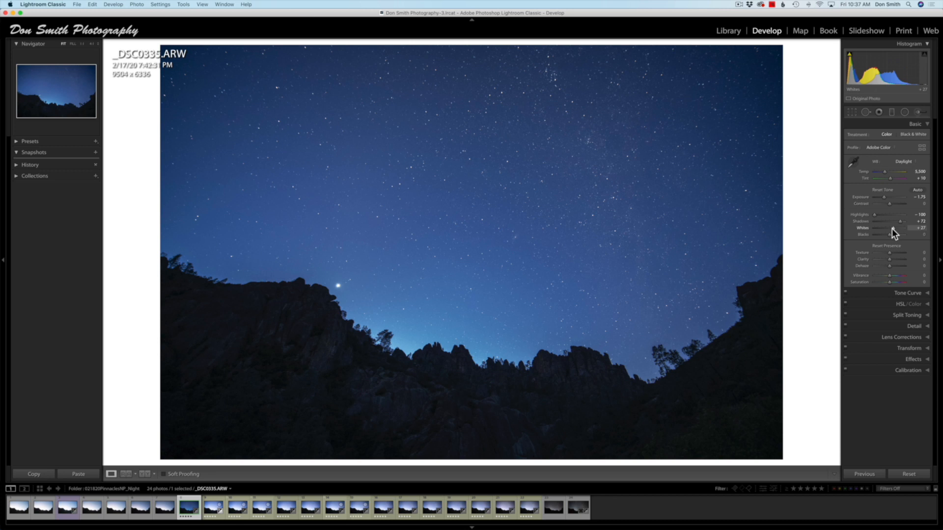
pyautogui.moveTo(891, 228); pyautogui.dragTo(893, 231)
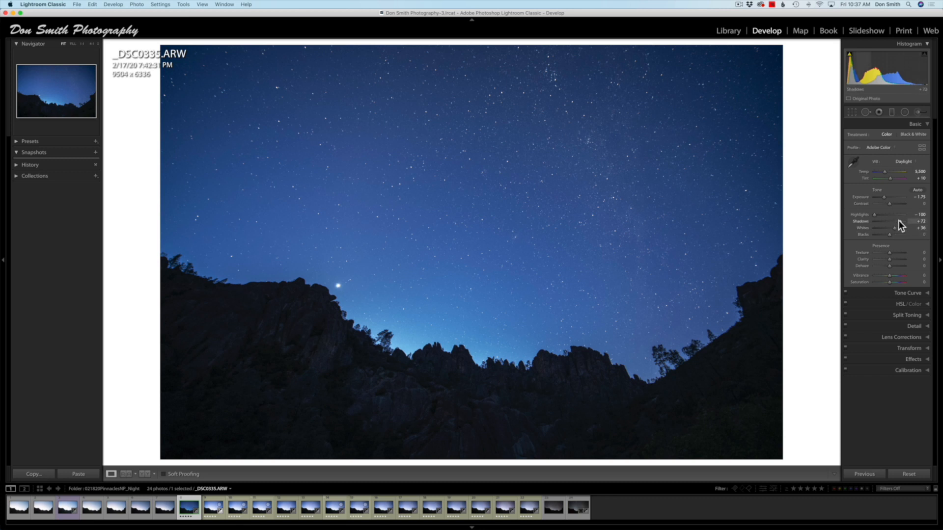
pyautogui.moveTo(901, 226); pyautogui.dragTo(902, 227)
pyautogui.moveTo(900, 226); pyautogui.dragTo(900, 227)
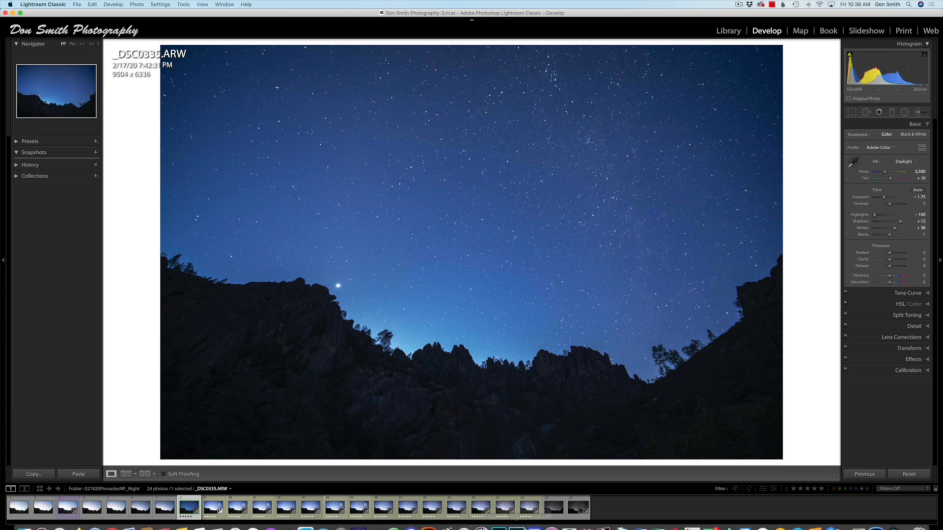
# Step: Extend the selection to the last five-star night frame and synchronize all develop settings across the selected photos
pyautogui.keyDown('shift'); pyautogui.click(528, 510); pyautogui.keyUp('shift')
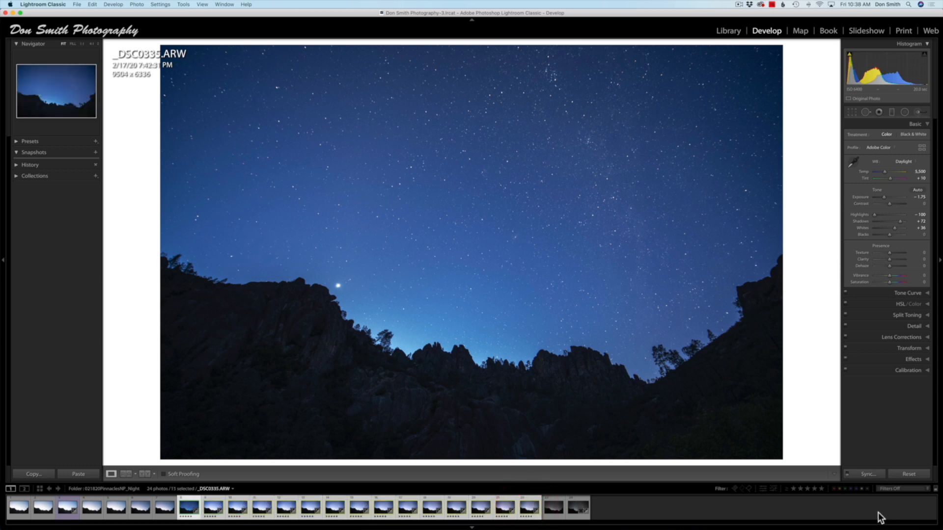
pyautogui.click(867, 474)
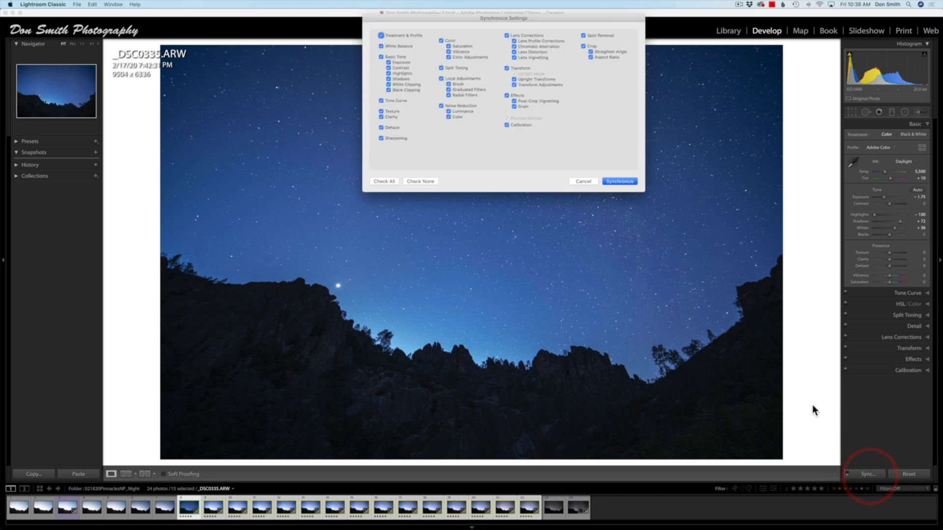
pyautogui.click(619, 181)
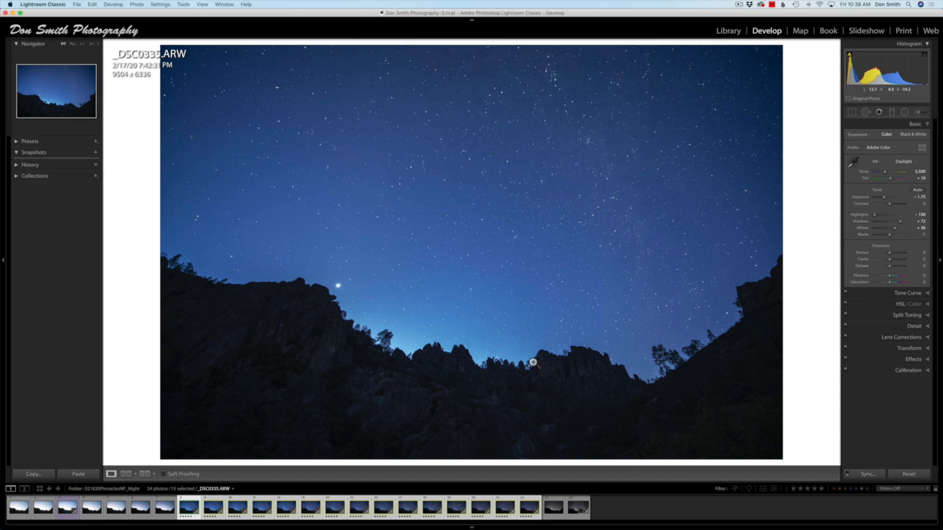
# Step: Review the synchronized night-sky frames one by one, from _DSC0335.ARW through _DSC0345.ARW
pyautogui.click(189, 513)
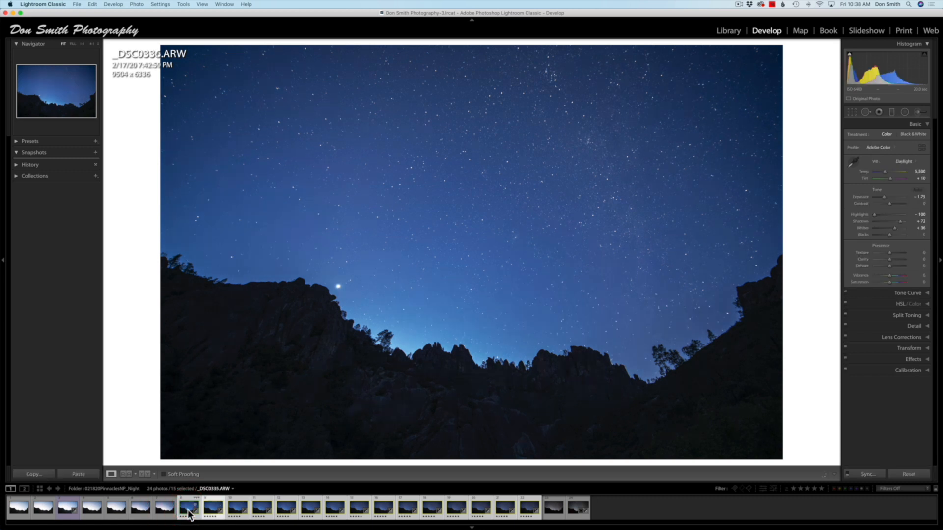
pyautogui.press('Right')
pyautogui.press('Right')
pyautogui.press('Right')
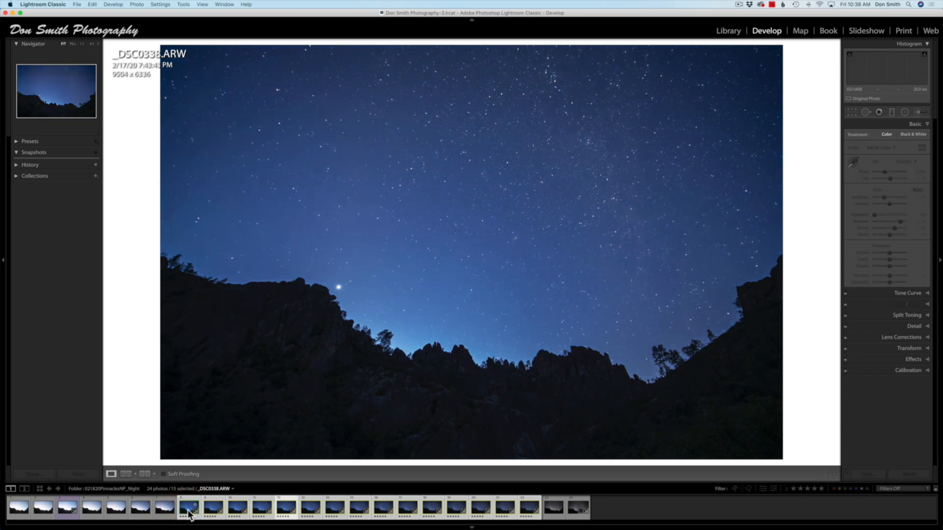
pyautogui.press('Right')
pyautogui.press('Right')
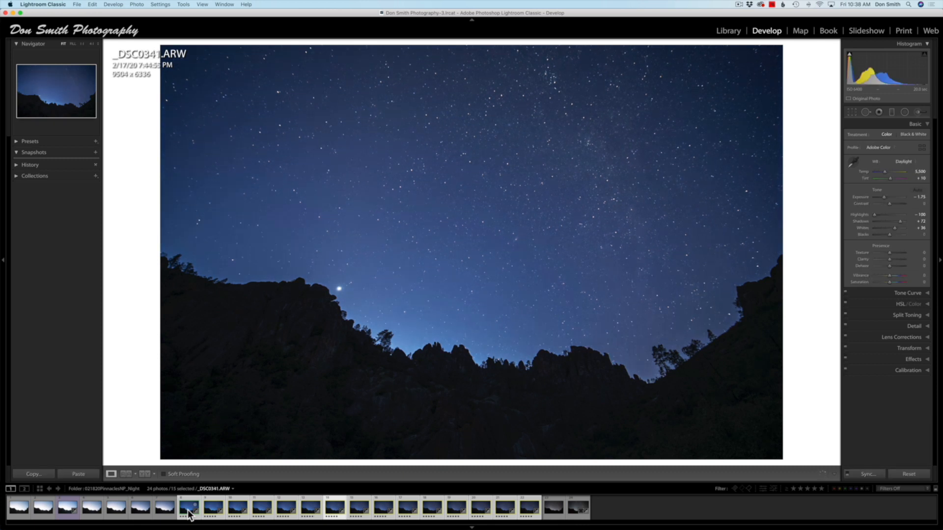
pyautogui.press('Right')
pyautogui.press('Right')
pyautogui.press('Right')
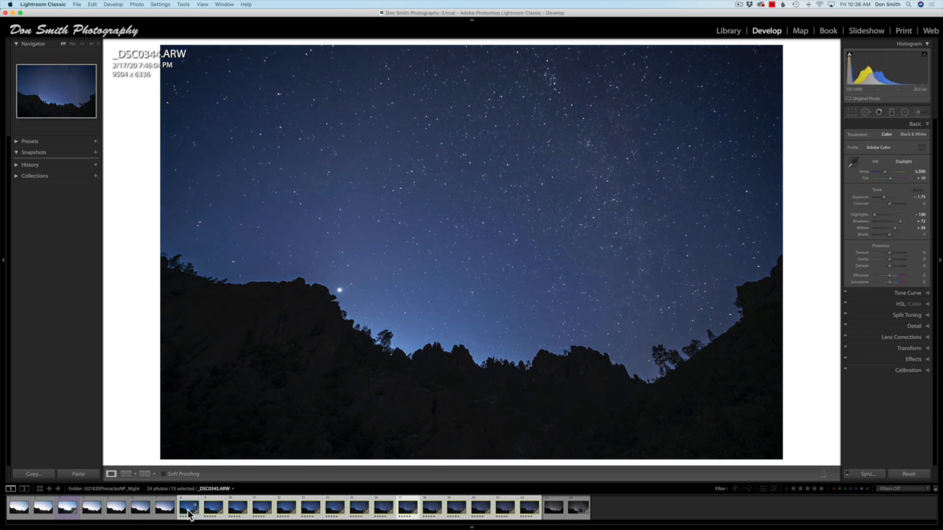
pyautogui.press('Right')
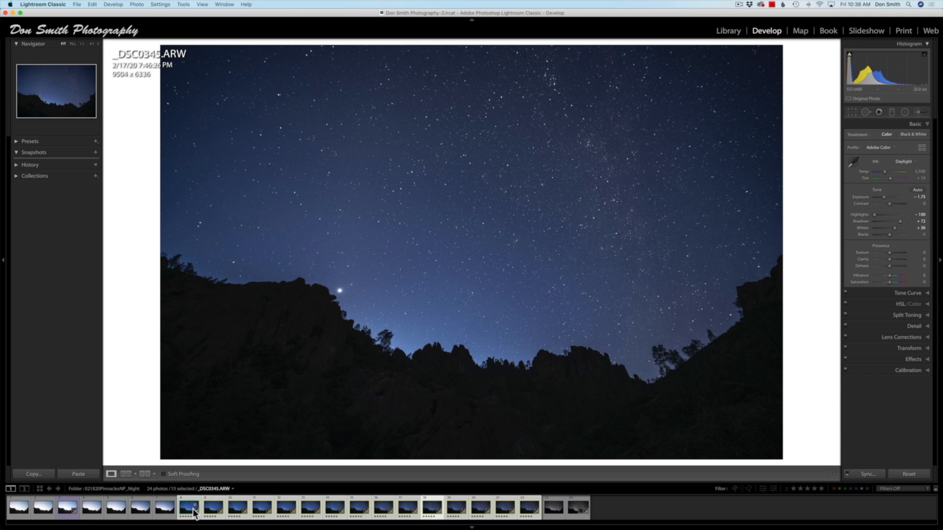
# Step: Open the export settings for the selected photos and choose TIFF as the image format
pyautogui.rightClick(529, 512)
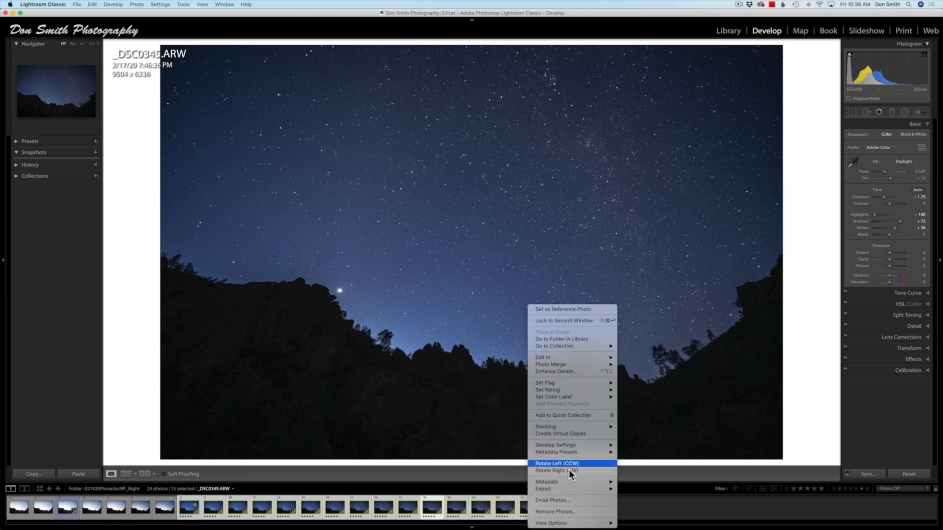
pyautogui.moveTo(579, 491)
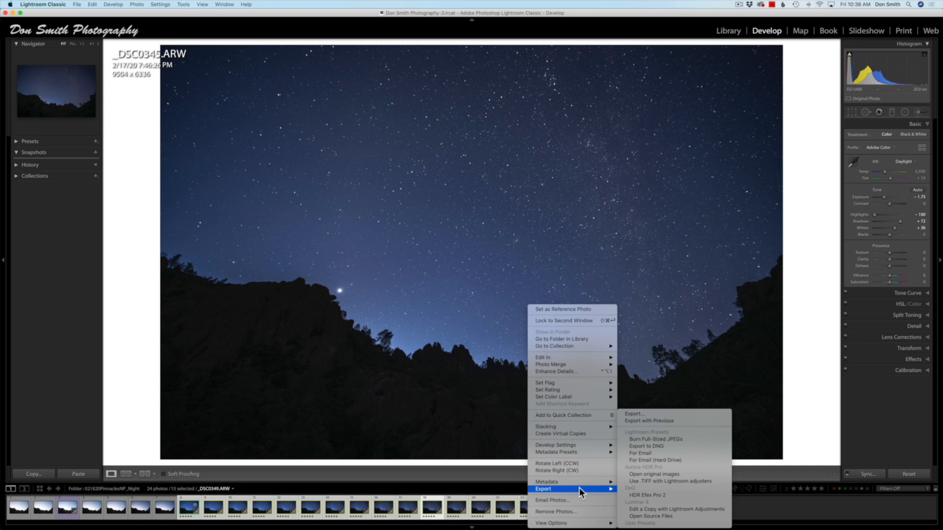
pyautogui.click(632, 416)
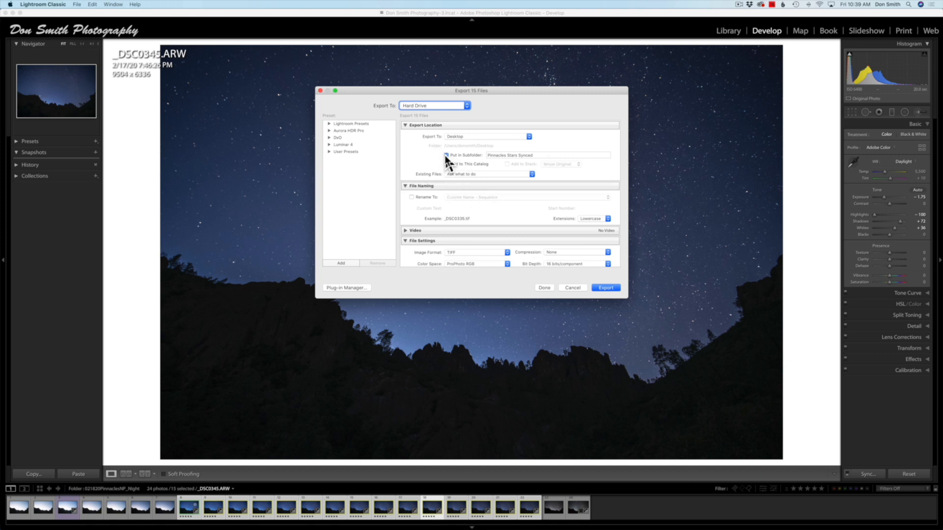
pyautogui.scroll(-4, 447, 224)
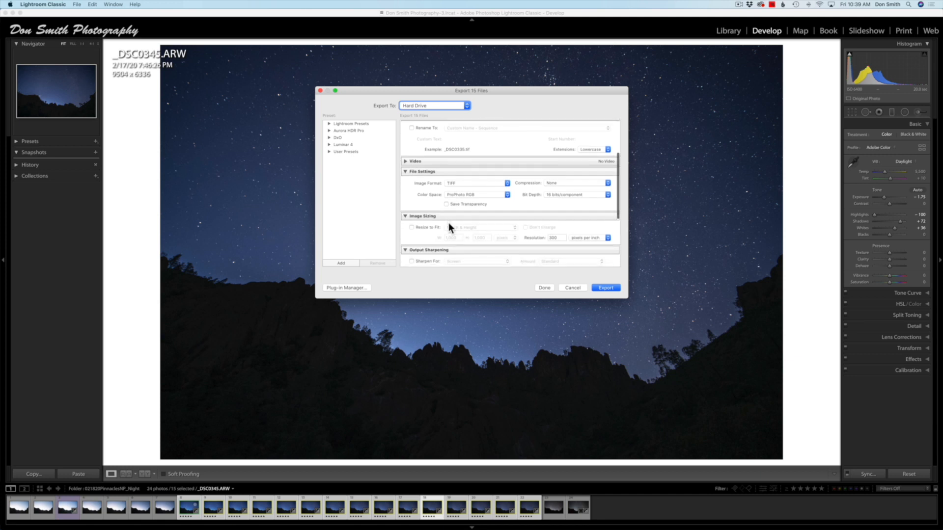
pyautogui.scroll(-1, 449, 227)
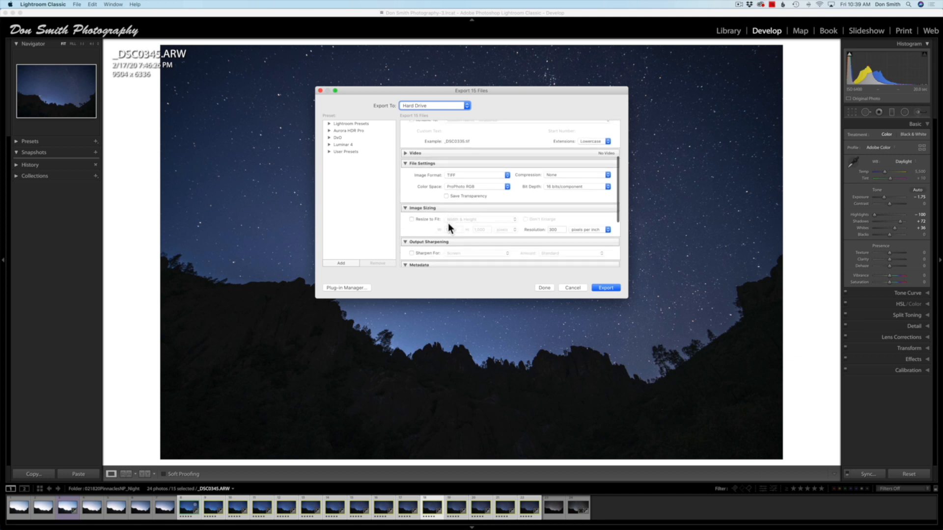
pyautogui.click(457, 177)
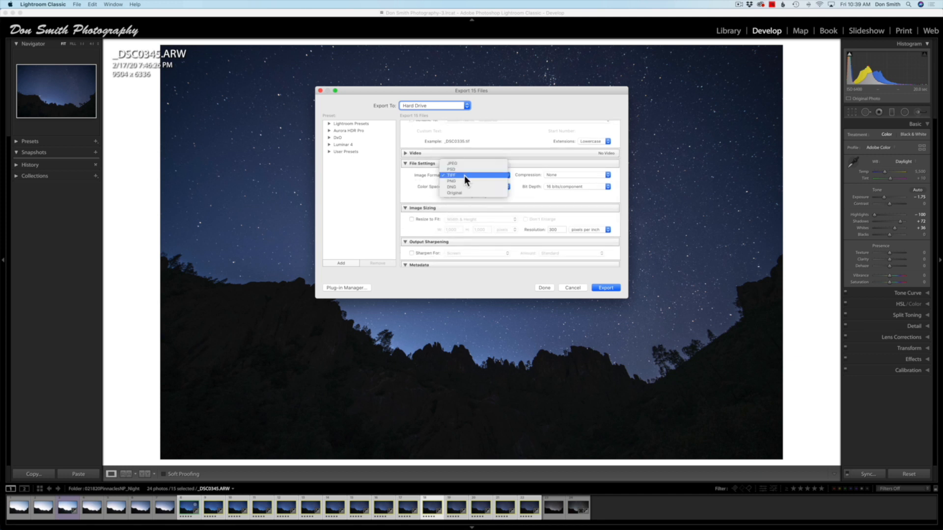
pyautogui.click(464, 175)
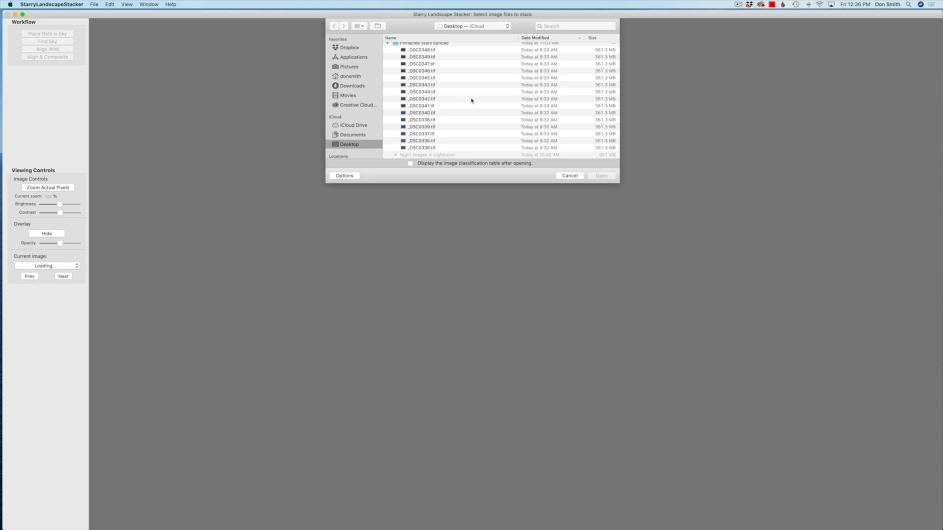
# Step: Load all the TIFF frames from the Pinnacles Stars Synced folder for stacking and set the lens focal length to 15 mm
pyautogui.scroll(1, 472, 101)
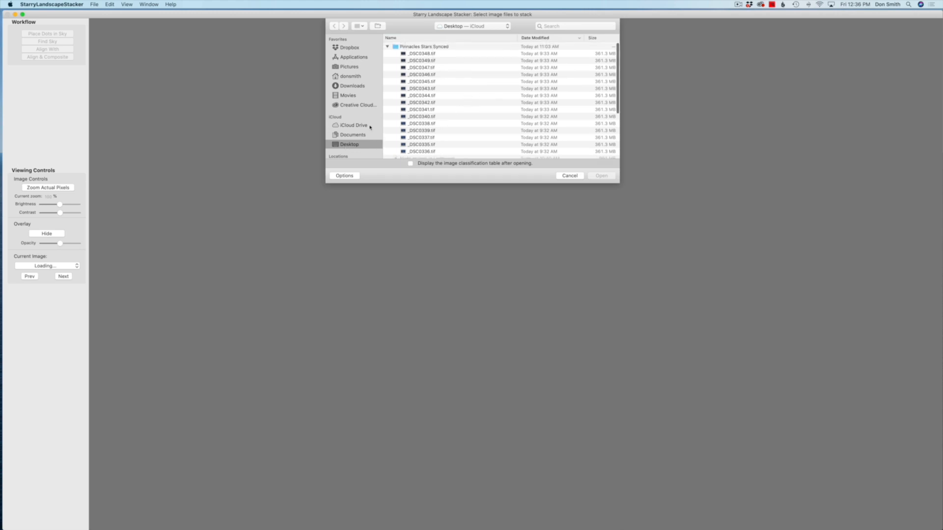
pyautogui.click(428, 54)
pyautogui.scroll(-3, 485, 97)
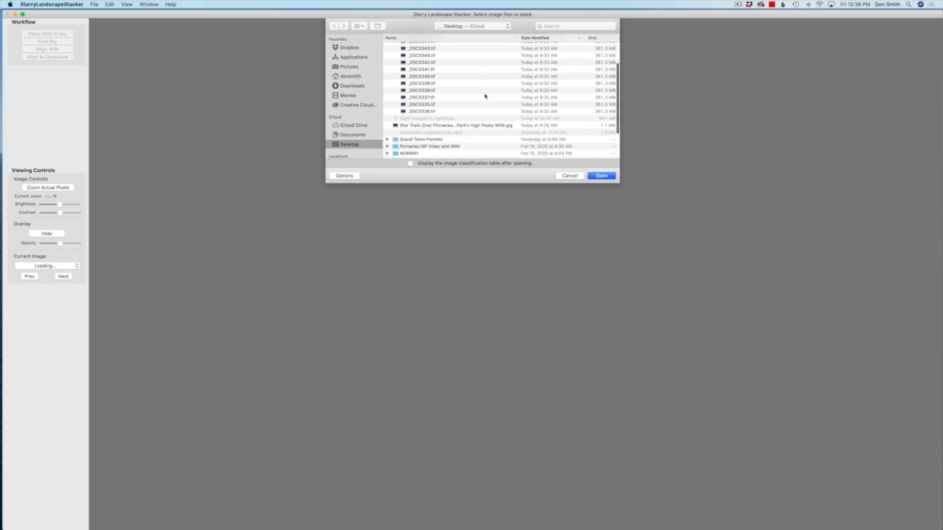
pyautogui.keyDown('shift'); pyautogui.click(419, 112); pyautogui.keyUp('shift')
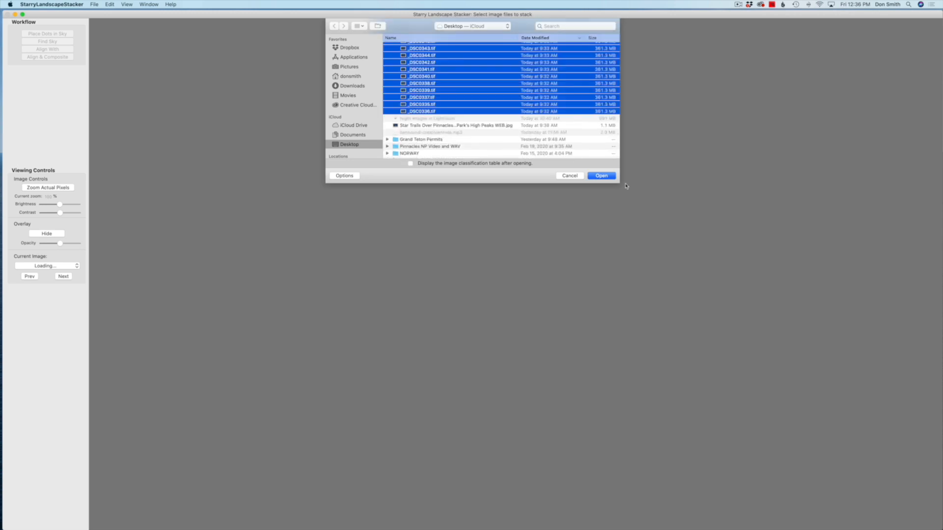
pyautogui.click(602, 175)
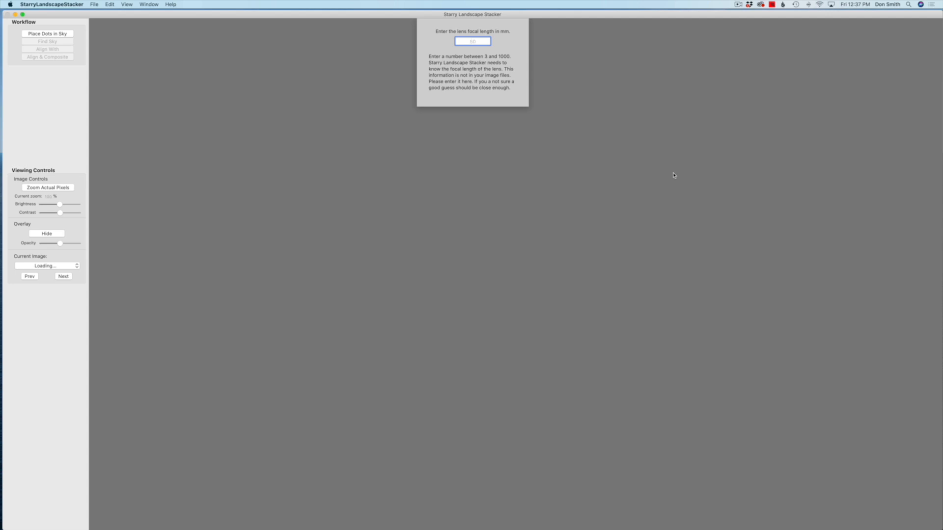
pyautogui.write('15mm')
pyautogui.press('Return')
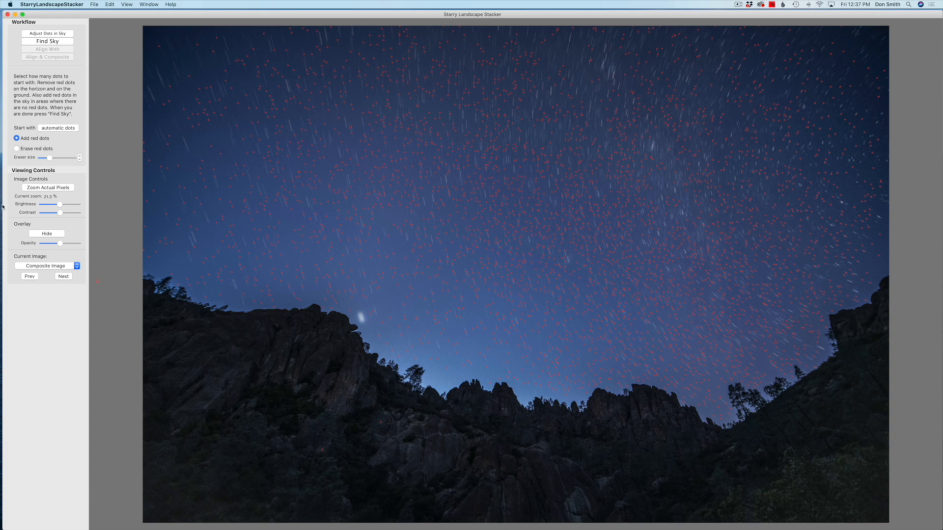
# Step: Erase stray red dots over the dark ridge and generate the sky mask from the remaining dots
pyautogui.click(16, 149)
pyautogui.moveTo(324, 449); pyautogui.dragTo(369, 420)
pyautogui.click(379, 421)
pyautogui.click(16, 138)
pyautogui.click(55, 42)
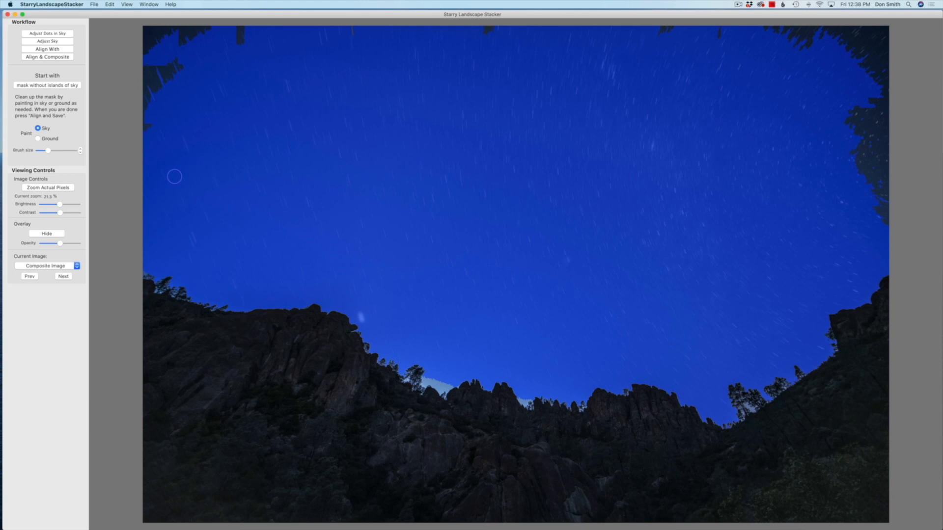
# Step: Enlarge the sky brush and paint the mask over the uncovered image edges and the gap above the ridge
pyautogui.press(']')
pyautogui.press(']')
pyautogui.press(']')
pyautogui.moveTo(159, 116)
pyautogui.mouseDown()
pyautogui.moveTo(160, 75)
pyautogui.moveTo(179, 74)
pyautogui.moveTo(158, 78)
pyautogui.mouseUp()
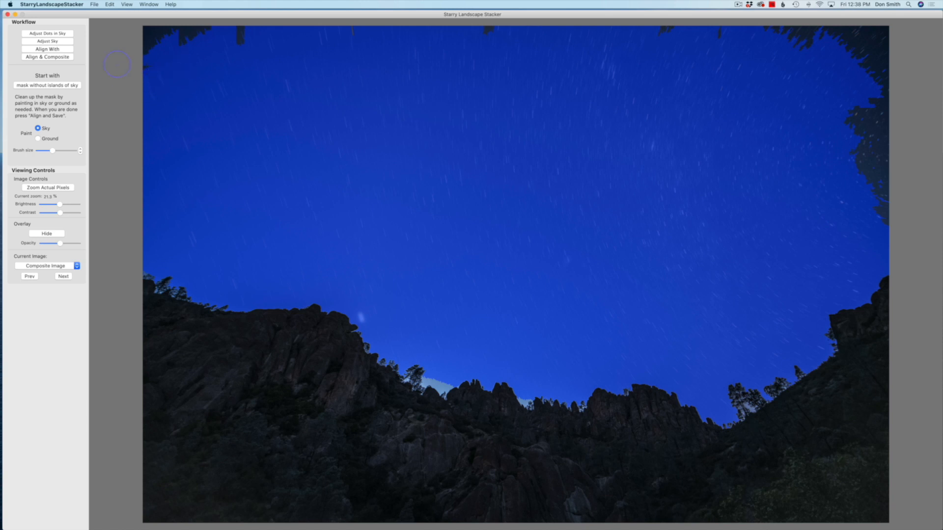
pyautogui.moveTo(182, 36)
pyautogui.mouseDown()
pyautogui.moveTo(240, 26)
pyautogui.moveTo(163, 27)
pyautogui.moveTo(267, 30)
pyautogui.moveTo(235, 39)
pyautogui.moveTo(278, 41)
pyautogui.moveTo(236, 42)
pyautogui.moveTo(581, 39)
pyautogui.moveTo(500, 31)
pyautogui.moveTo(540, 30)
pyautogui.moveTo(507, 34)
pyautogui.moveTo(912, 39)
pyautogui.moveTo(935, 20)
pyautogui.moveTo(805, 58)
pyautogui.moveTo(895, 39)
pyautogui.moveTo(742, 50)
pyautogui.moveTo(887, 50)
pyautogui.moveTo(901, 66)
pyautogui.moveTo(935, 62)
pyautogui.moveTo(898, 66)
pyautogui.moveTo(920, 71)
pyautogui.moveTo(832, 71)
pyautogui.moveTo(910, 74)
pyautogui.moveTo(899, 103)
pyautogui.moveTo(910, 96)
pyautogui.moveTo(874, 105)
pyautogui.moveTo(911, 126)
pyautogui.moveTo(838, 142)
pyautogui.moveTo(892, 133)
pyautogui.moveTo(866, 144)
pyautogui.moveTo(856, 127)
pyautogui.moveTo(855, 188)
pyautogui.moveTo(864, 163)
pyautogui.moveTo(858, 178)
pyautogui.moveTo(883, 162)
pyautogui.moveTo(872, 170)
pyautogui.moveTo(876, 183)
pyautogui.moveTo(889, 177)
pyautogui.moveTo(892, 212)
pyautogui.mouseUp()
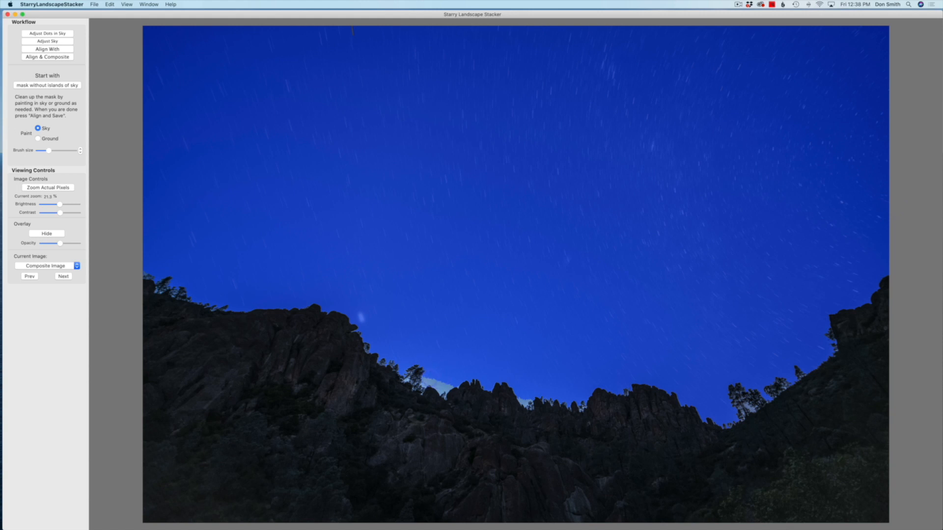
pyautogui.moveTo(428, 381); pyautogui.dragTo(447, 388)
# Step: Align and composite the frames with Min Horizon Noise and save the result to the Desktop as _DSC0335-Min Horizon Noise
pyautogui.click(52, 57)
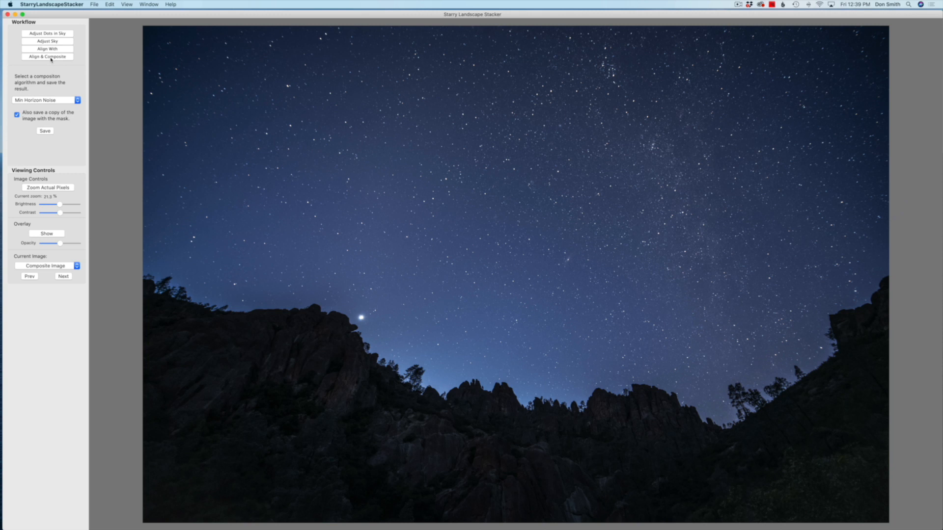
pyautogui.click(93, 5)
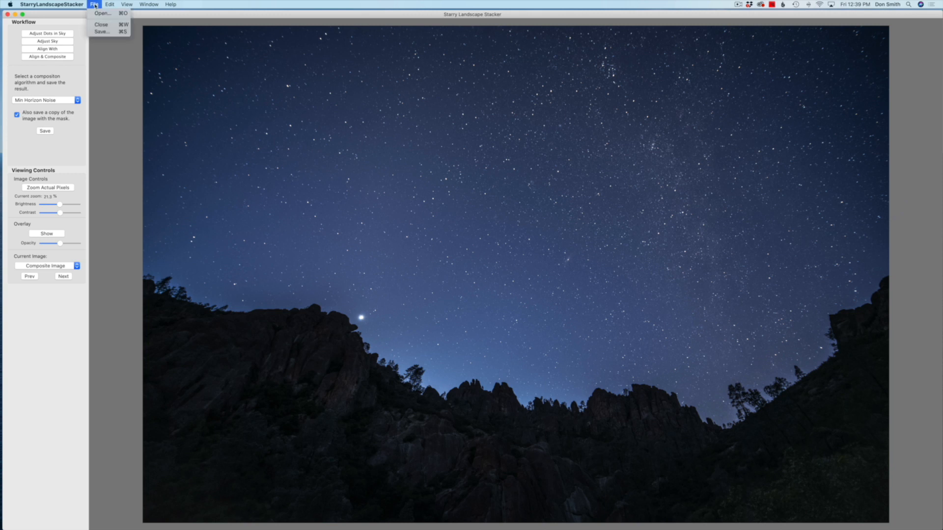
pyautogui.click(101, 32)
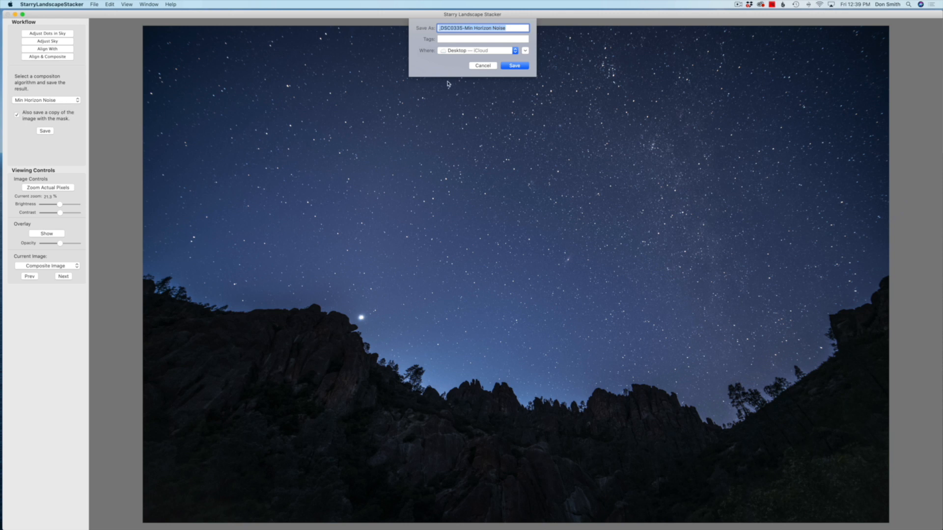
pyautogui.click(514, 67)
pyautogui.click(486, 67)
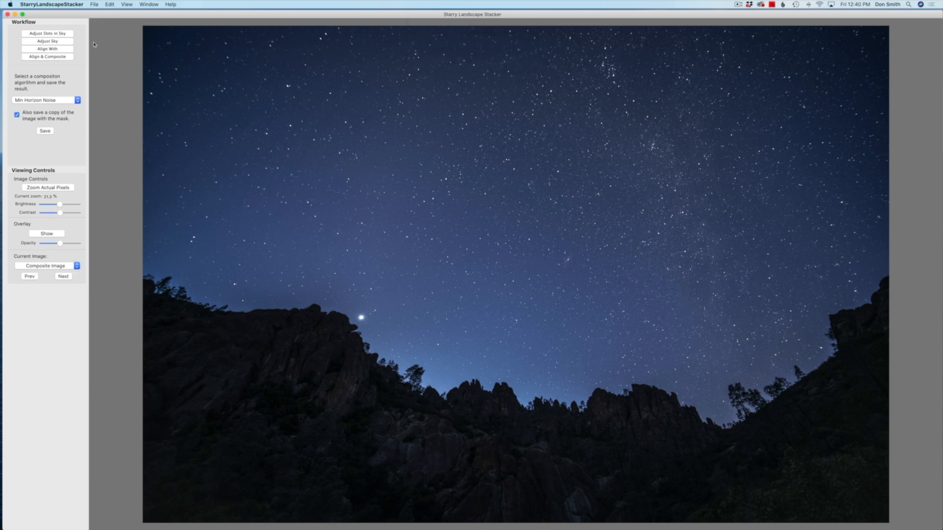
# Step: Minimize the stacking window and open the stacked _DSC0335-Min Horizon Noise.tif from the desktop in Adobe Photoshop 2020
pyautogui.moveTo(305, 526)
pyautogui.click(14, 15)
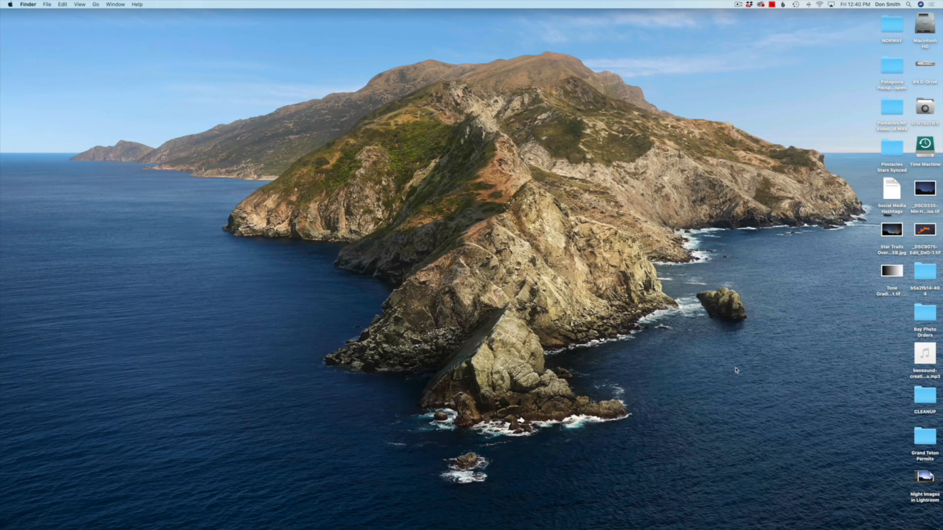
pyautogui.rightClick(928, 190)
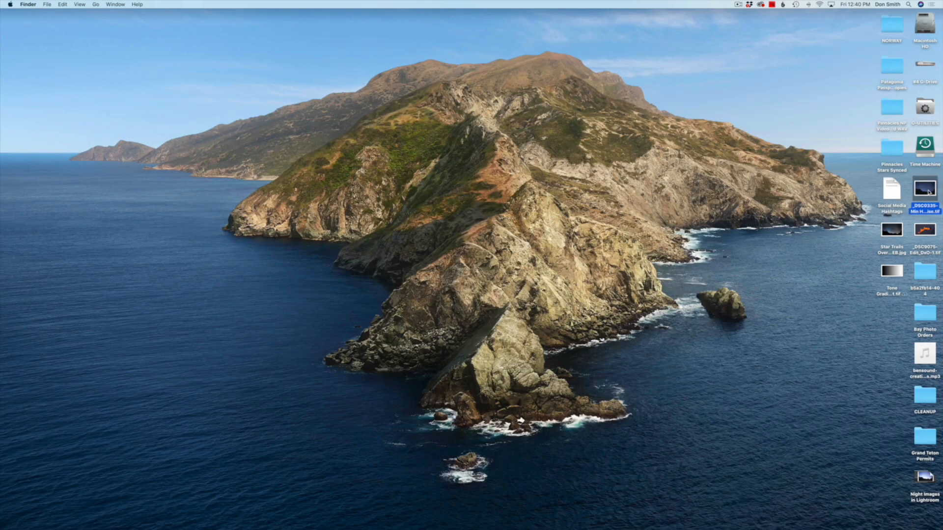
pyautogui.moveTo(901, 204)
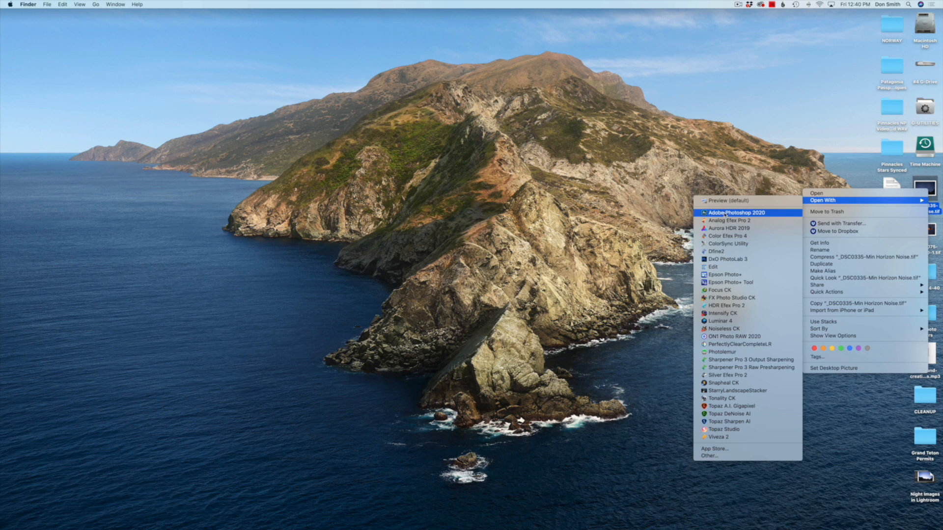
pyautogui.click(726, 213)
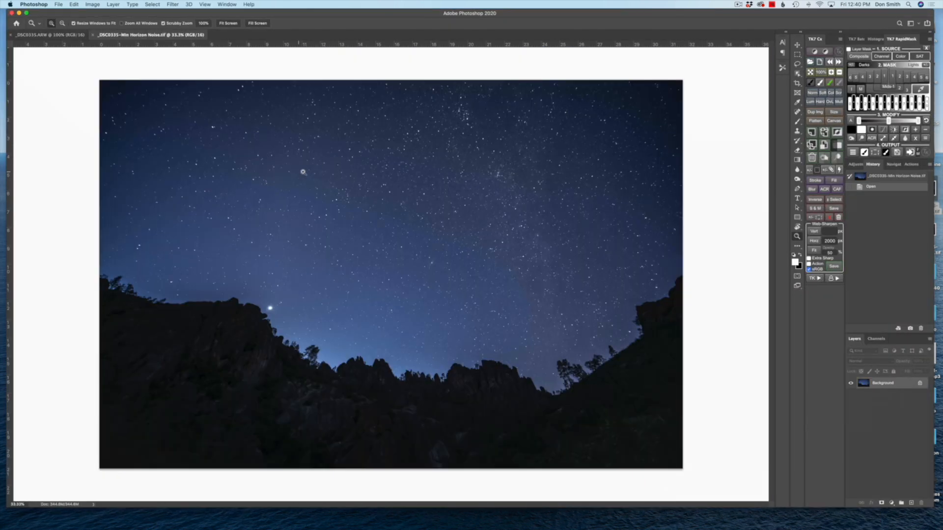
# Step: Compare the single frame _DSC0335.ARW with the stacked Min Horizon Noise TIFF, both at 33.3% zoom
pyautogui.click(36, 35)
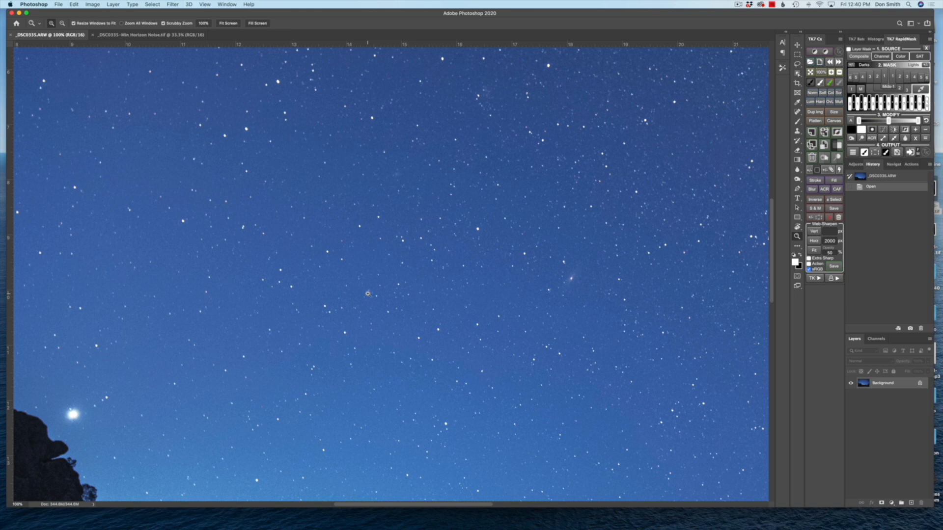
pyautogui.press('super+minus')
pyautogui.press('super+minus')
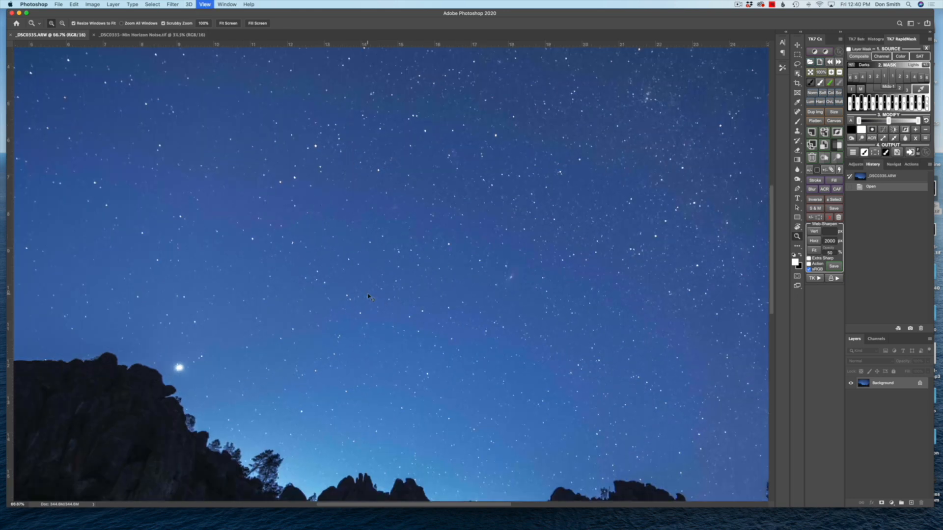
pyautogui.press('super+minus')
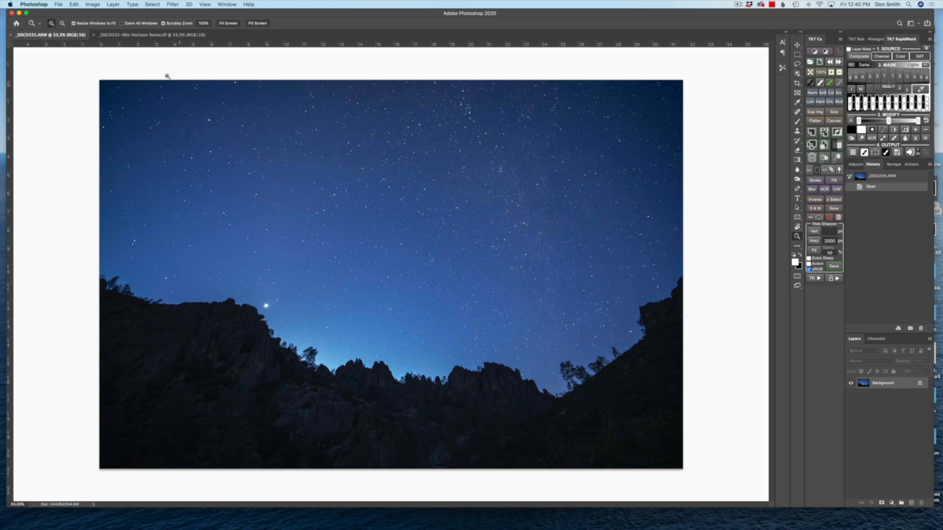
pyautogui.click(166, 35)
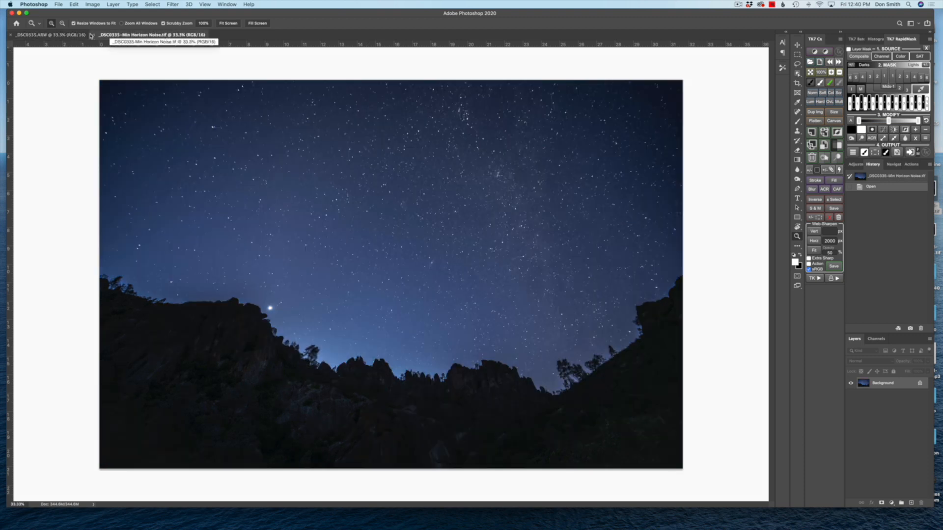
pyautogui.click(77, 38)
pyautogui.hotkey('ctrl', 'Tab')
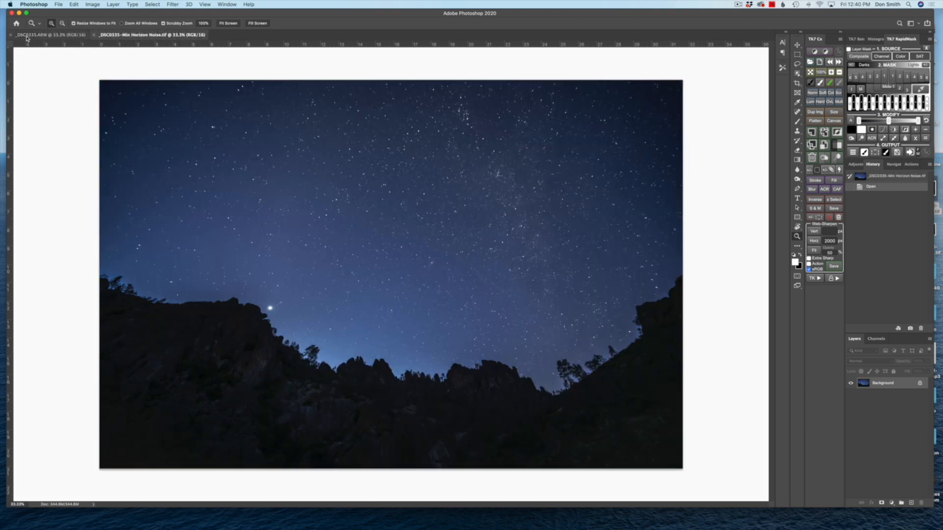
pyautogui.click(54, 38)
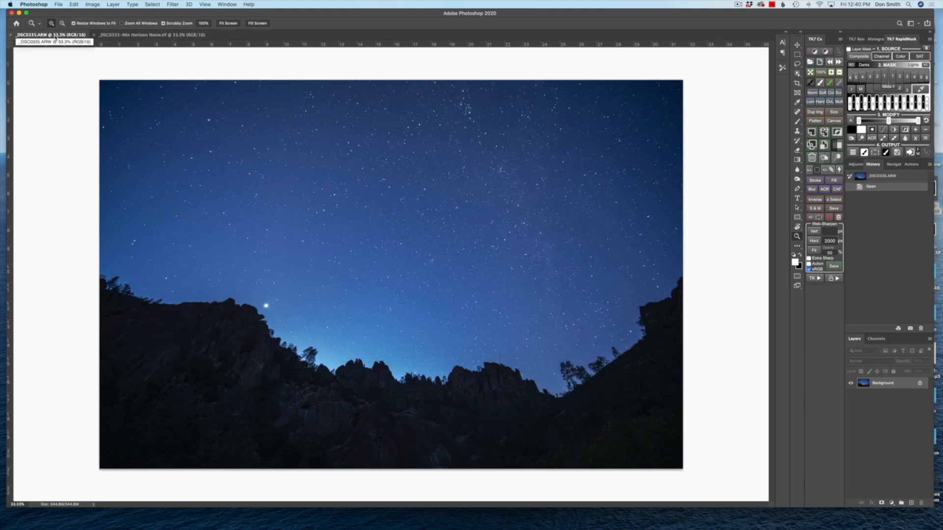
pyautogui.click(131, 35)
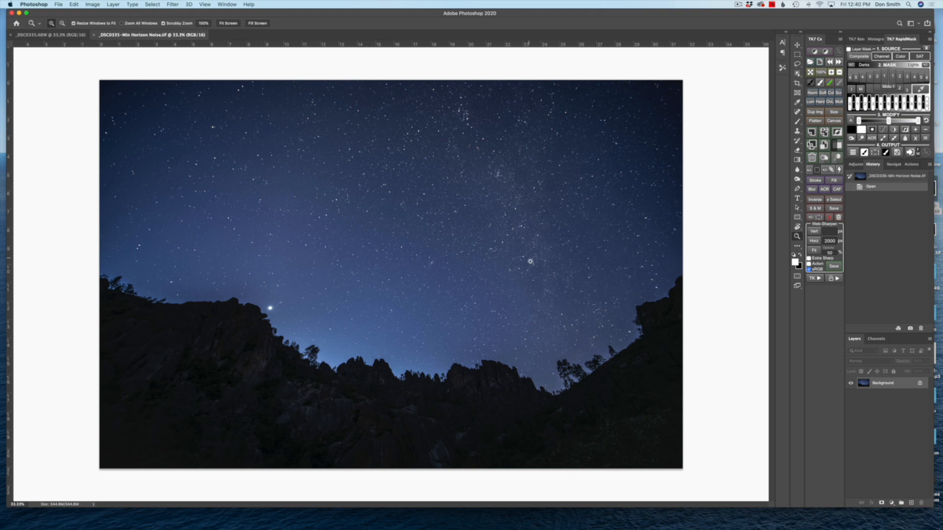
# Step: Examine the sky noise in the single frame _DSC0335.ARW at up to 200% zoom
pyautogui.click(49, 35)
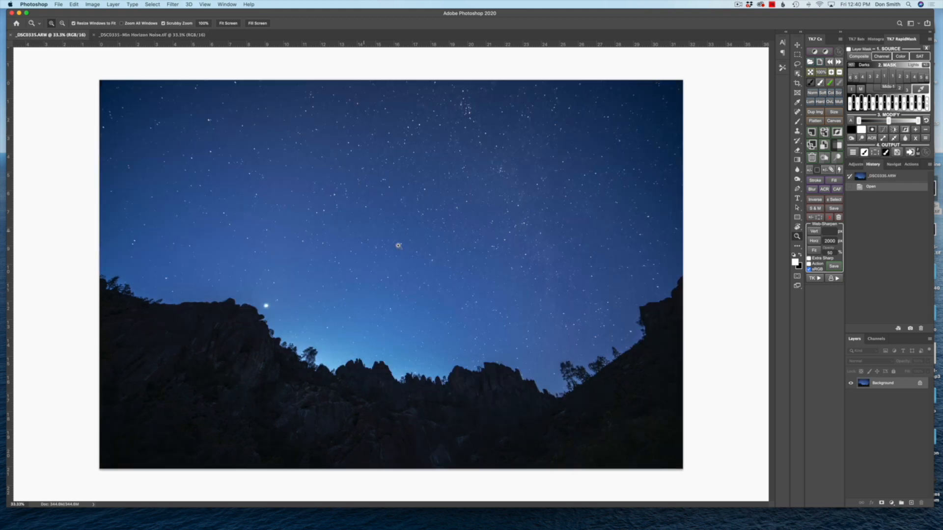
pyautogui.click(415, 275)
pyautogui.click(416, 277)
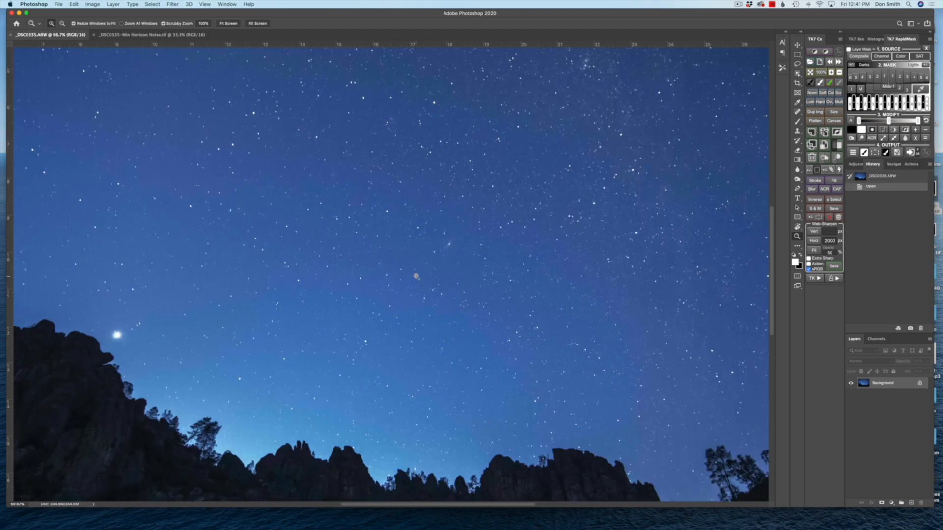
pyautogui.click(417, 277)
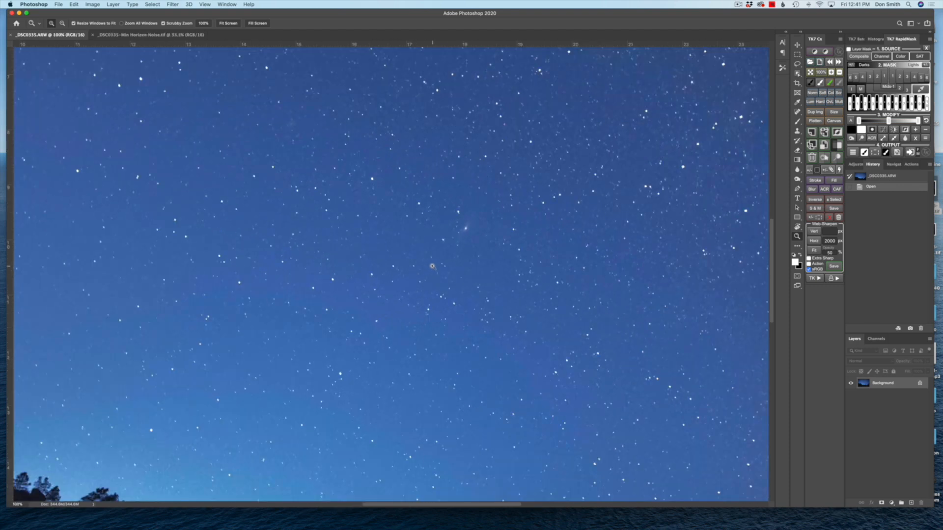
pyautogui.click(432, 268)
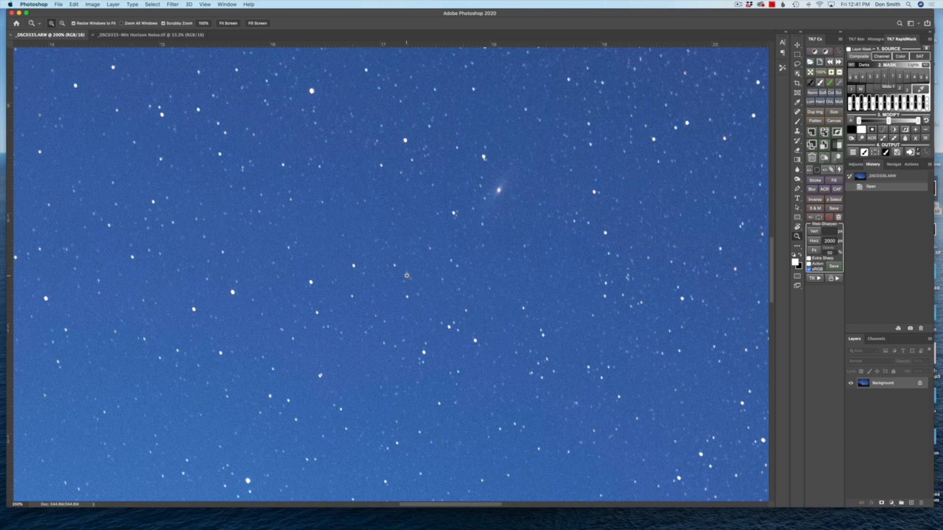
pyautogui.press('super+minus')
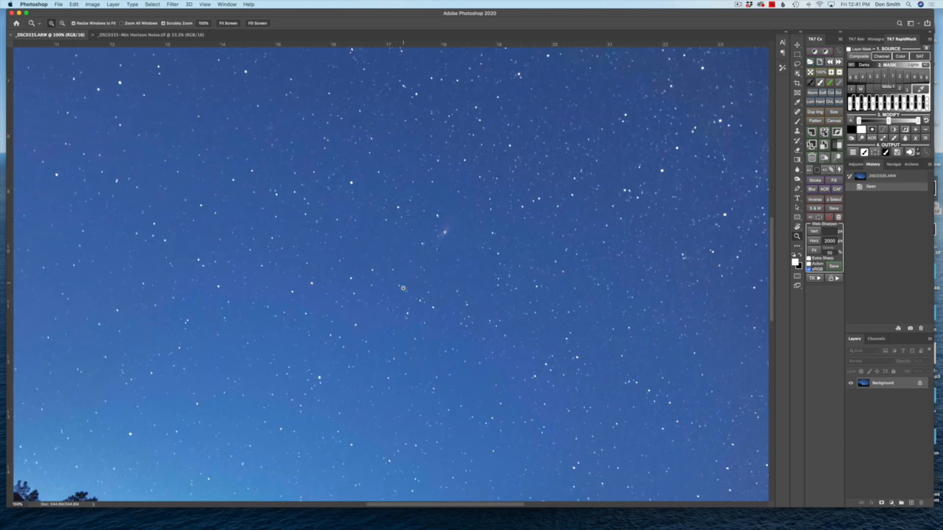
pyautogui.moveTo(394, 345); pyautogui.dragTo(395, 348)
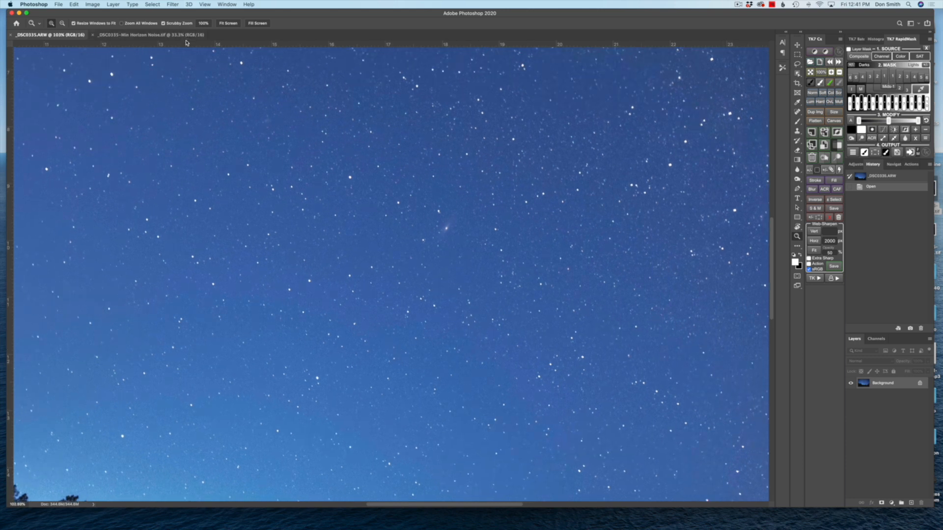
# Step: Inspect noise in the stacked TIFF at 200% zoom across the sky, ridgeline and dark foreground rocks
pyautogui.click(189, 35)
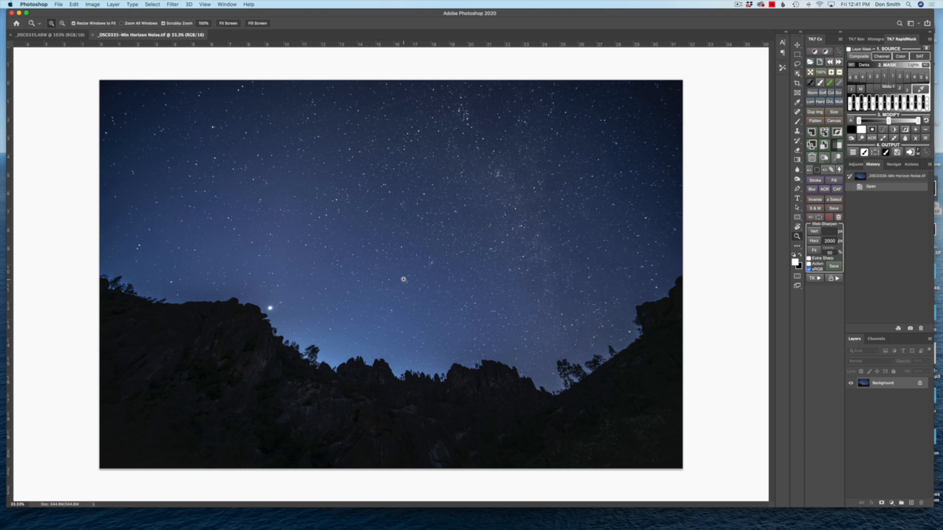
pyautogui.click(404, 279)
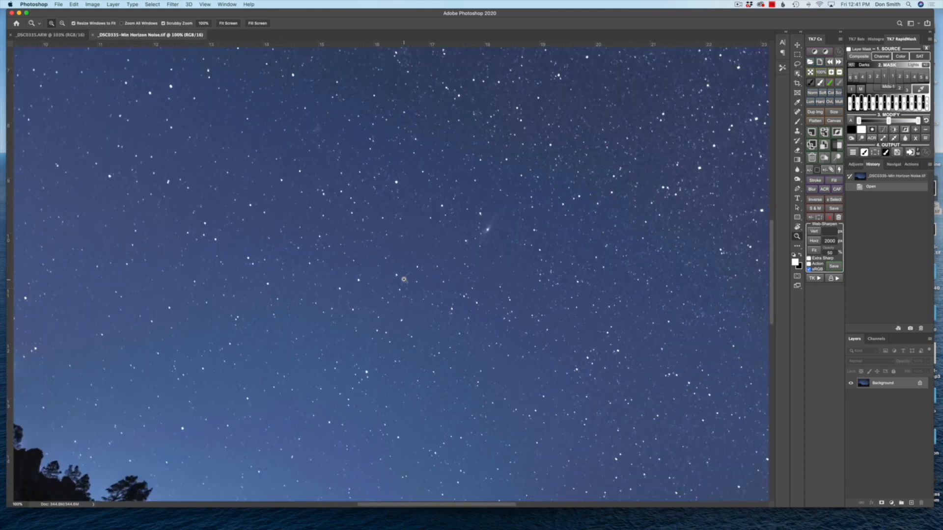
pyautogui.click(404, 279)
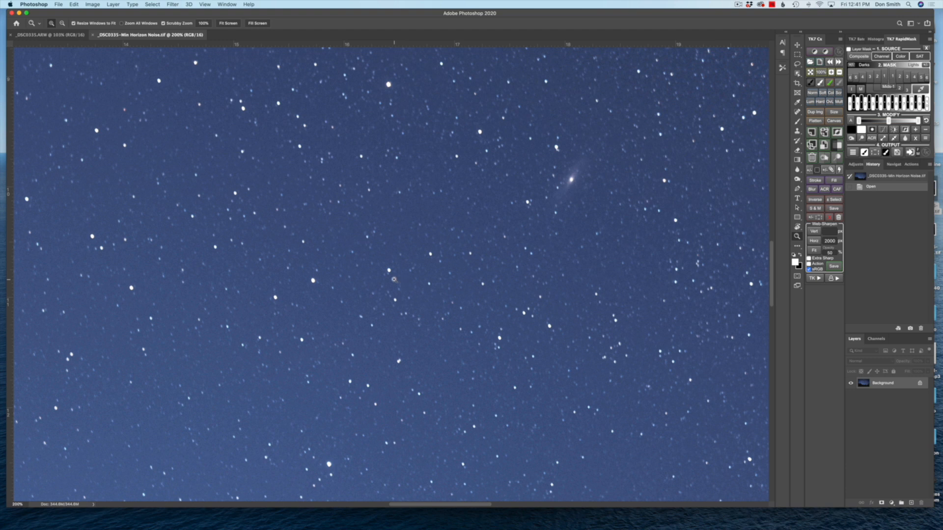
pyautogui.moveTo(388, 481); pyautogui.dragTo(412, 37)
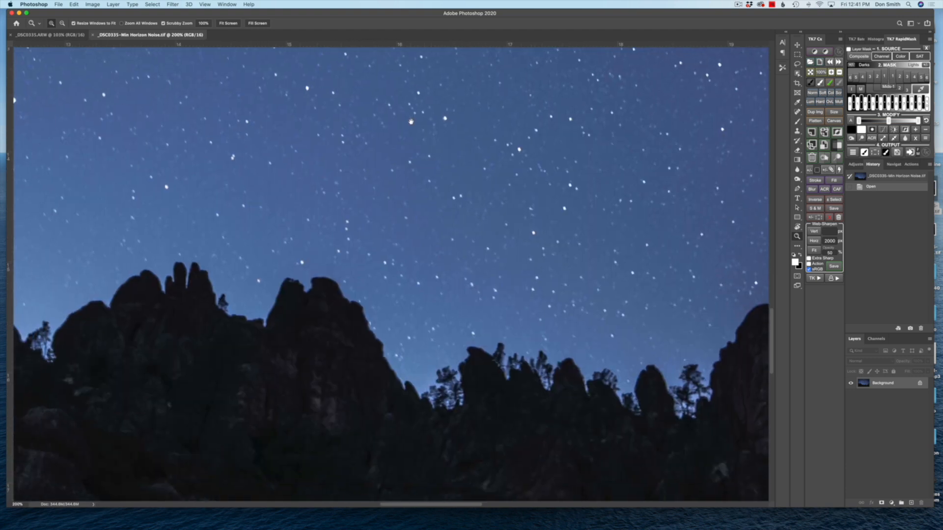
pyautogui.moveTo(342, 423); pyautogui.dragTo(374, 221)
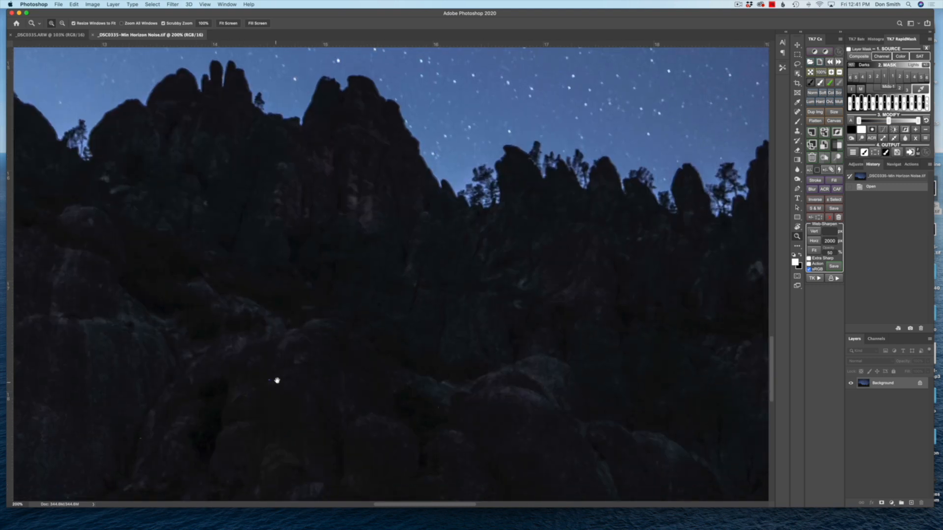
pyautogui.moveTo(606, 398); pyautogui.dragTo(516, 333)
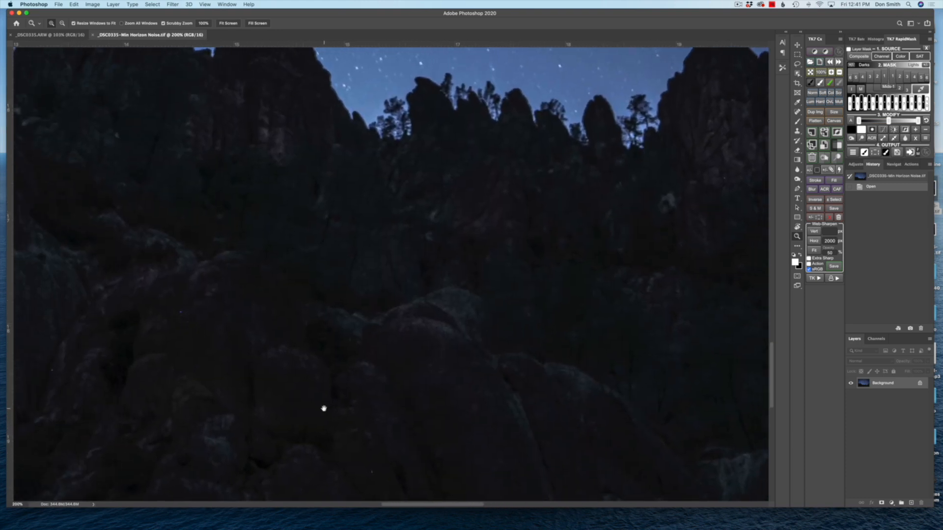
# Step: Examine noise along the ridgeline and dark foreground rocks of the single frame _DSC0335.ARW at 200% zoom
pyautogui.click(69, 35)
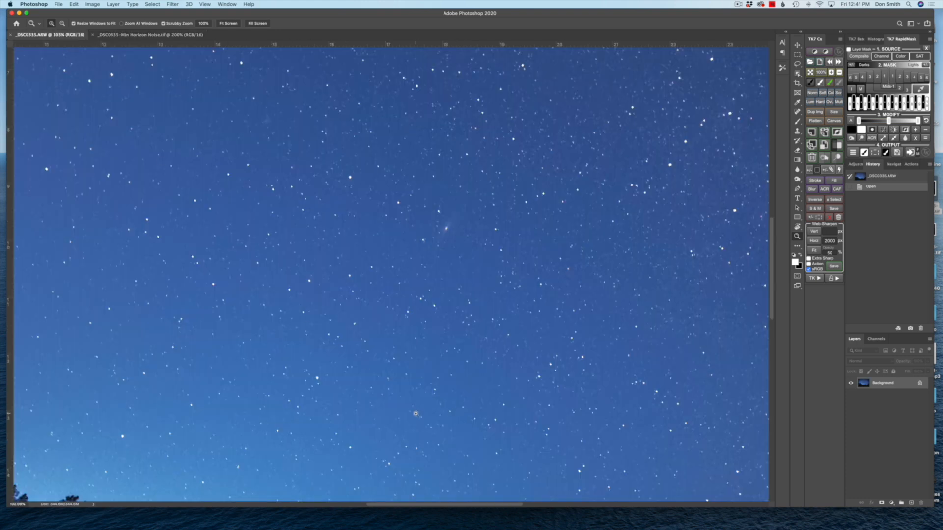
pyautogui.moveTo(416, 422); pyautogui.dragTo(491, 52)
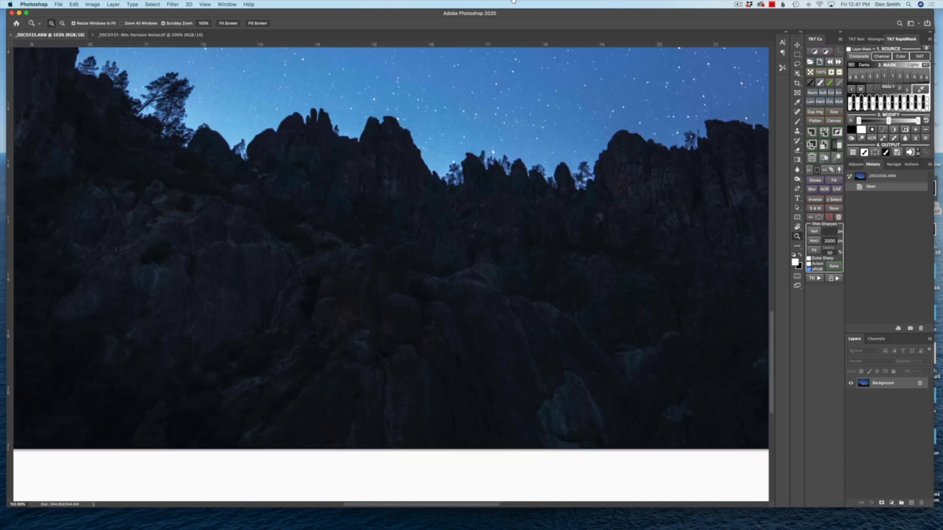
pyautogui.moveTo(435, 226); pyautogui.dragTo(421, 296)
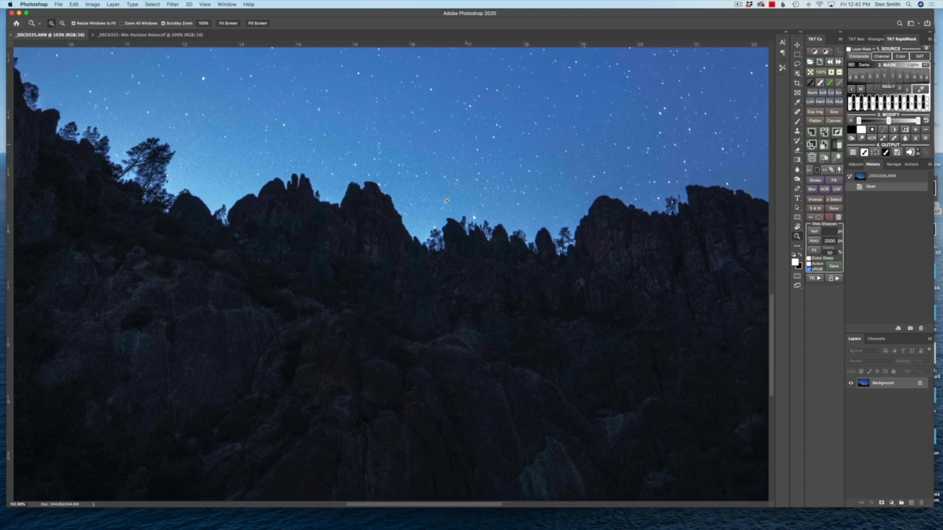
pyautogui.click(418, 316)
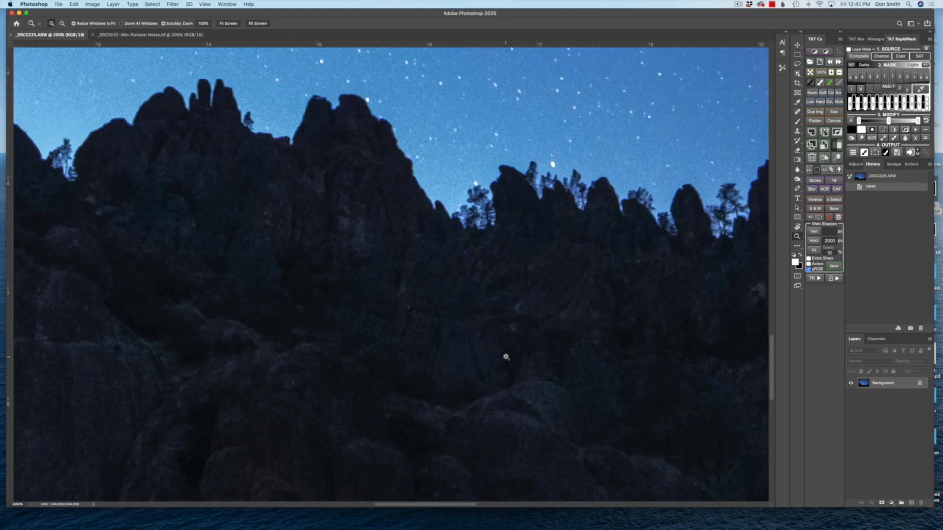
# Step: Inspect the stacked TIFF's sky and ridgeline at 200% and 100% zoom, and return to the single frame _DSC0335.ARW fitted to the window
pyautogui.click(154, 35)
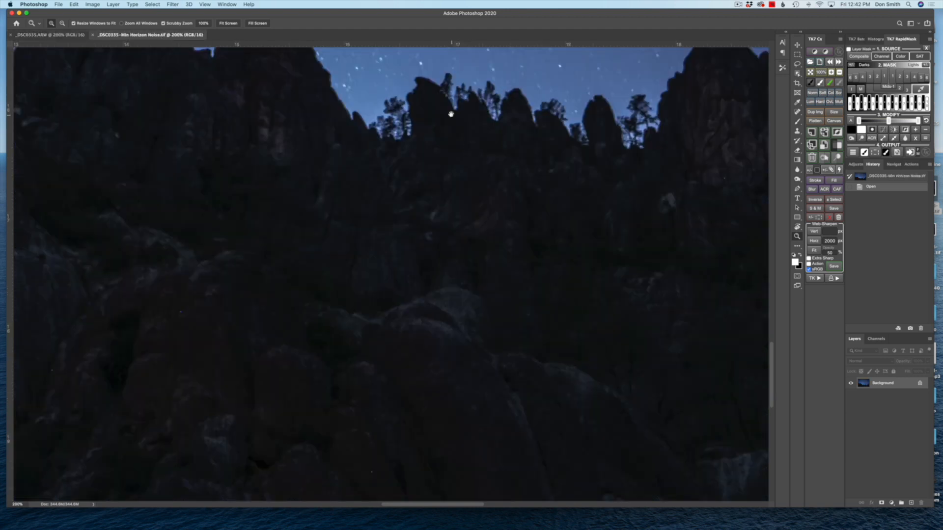
pyautogui.scroll(10, 449, 113)
pyautogui.hscroll(-3, 449, 113)
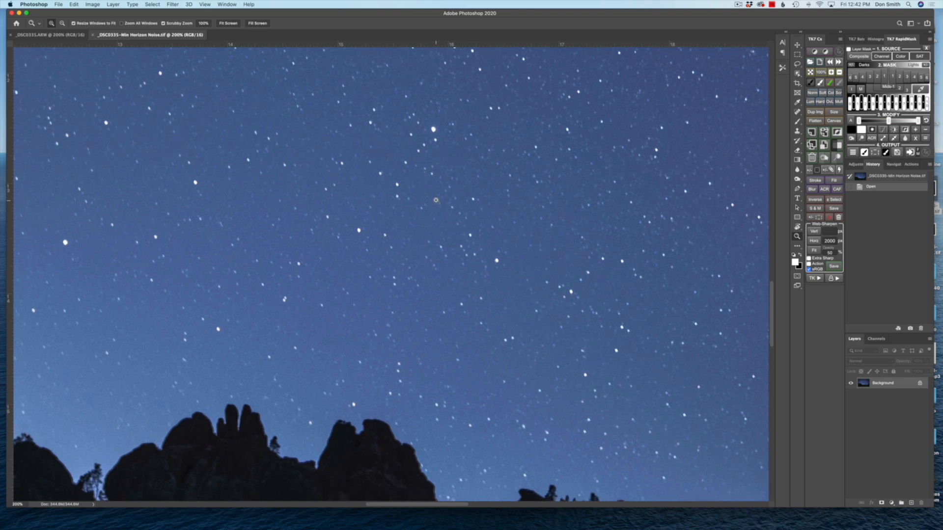
pyautogui.press('super+minus')
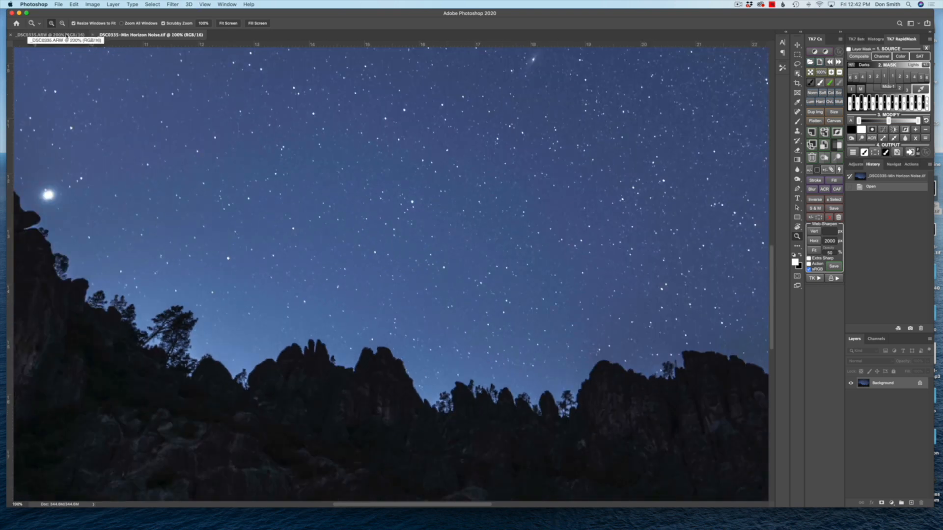
pyautogui.click(67, 36)
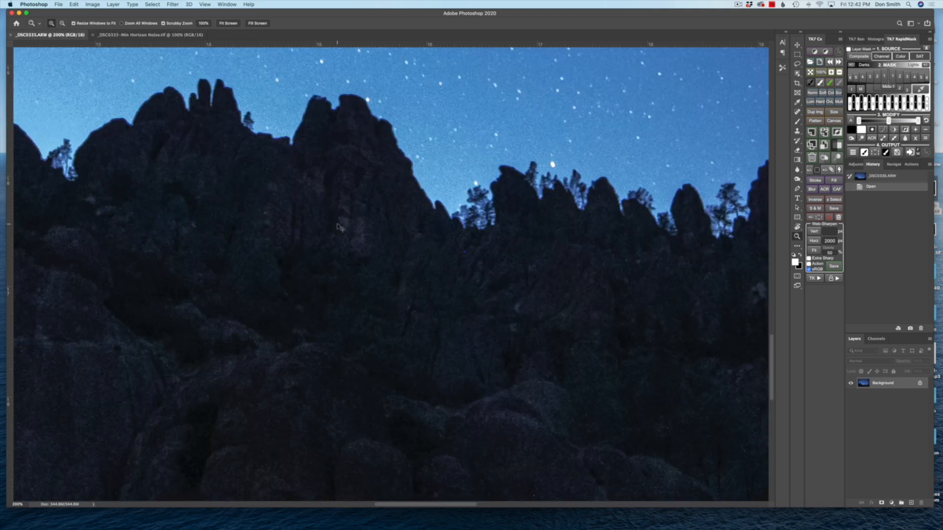
pyautogui.press('super+0')
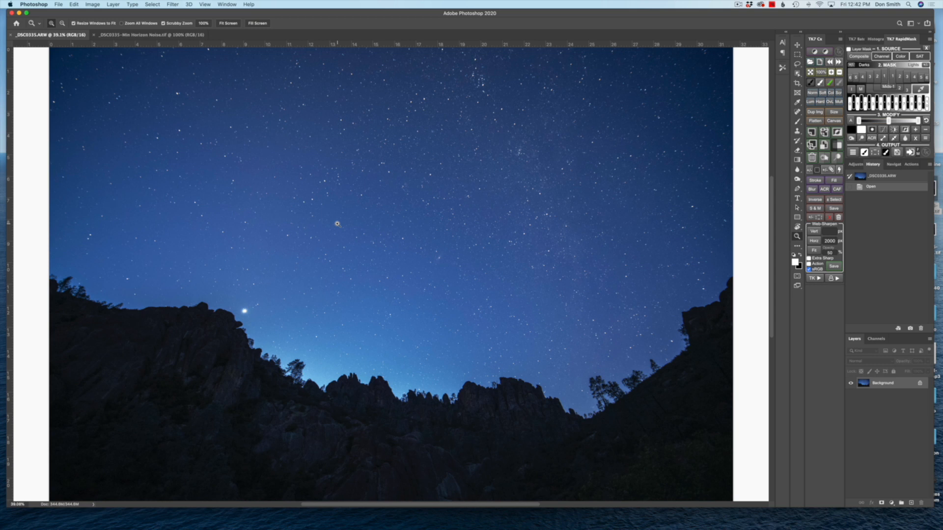